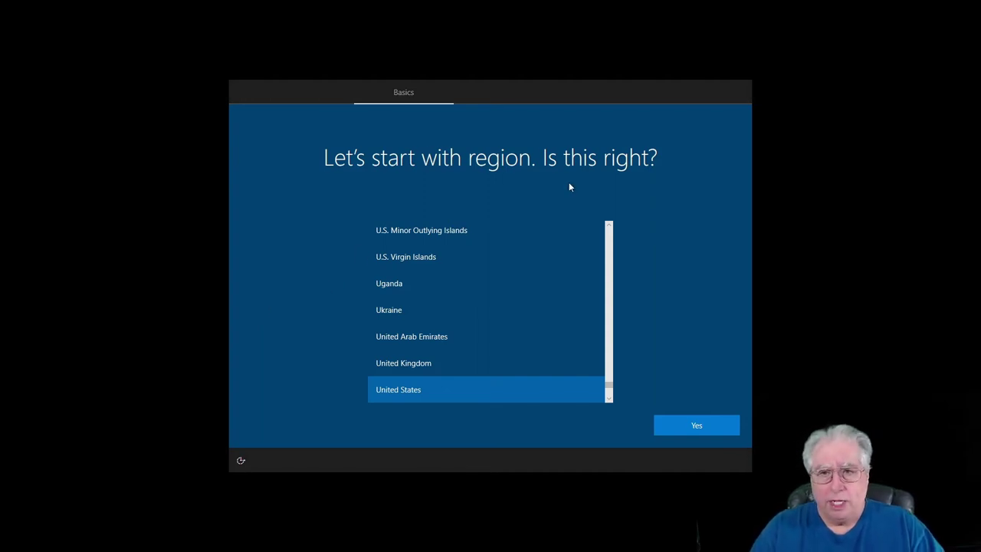
- Confirm United States as region and US as keyboard layout, skipping a second layout
{"action": "left_click", "coordinate": [694, 427]}
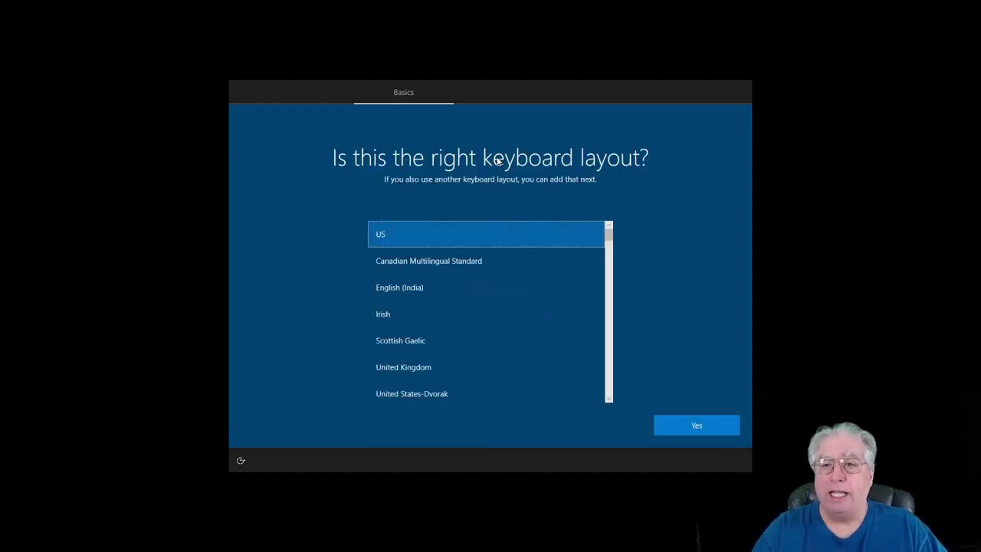
{"action": "left_click", "coordinate": [693, 426]}
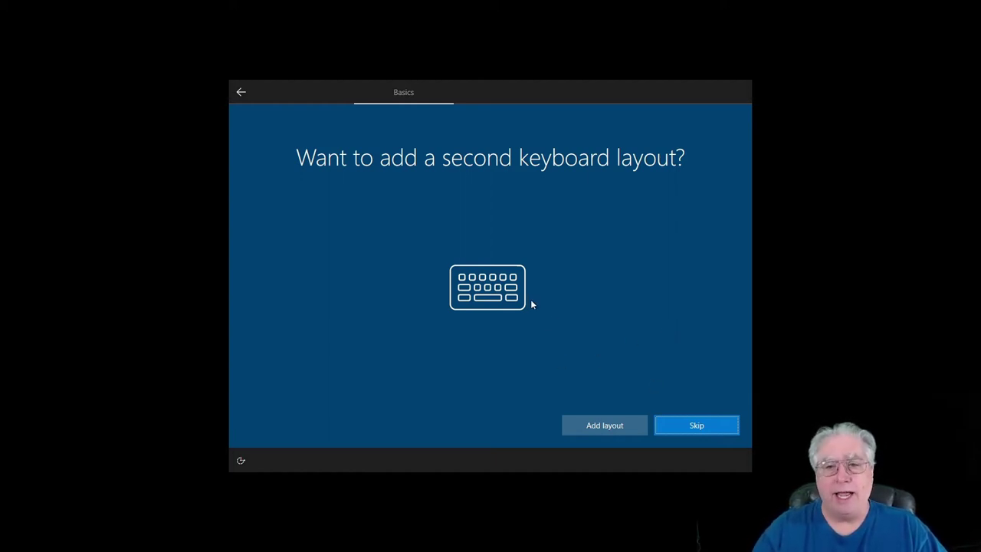
{"action": "left_click", "coordinate": [690, 428]}
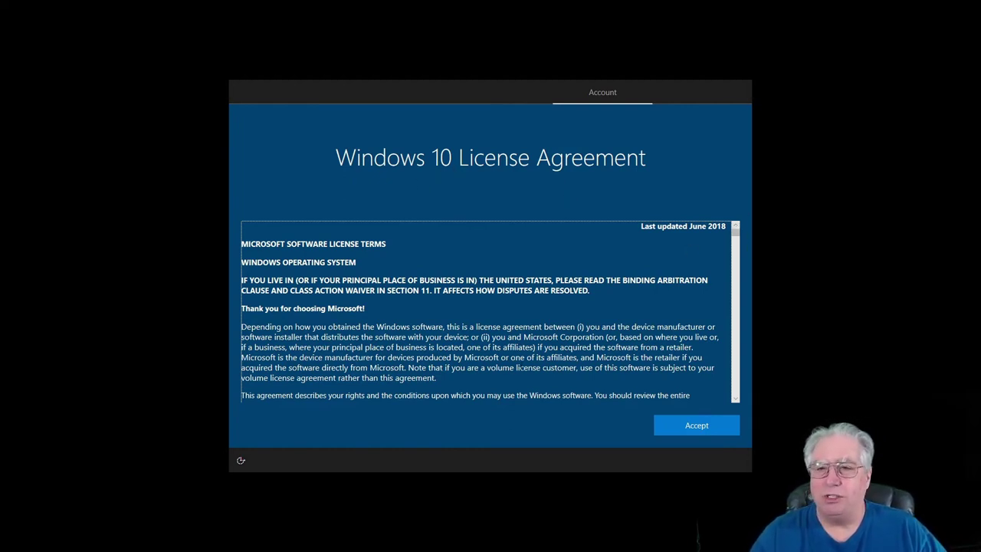
- Accept the Windows 10 license terms
{"action": "left_click", "coordinate": [696, 425]}
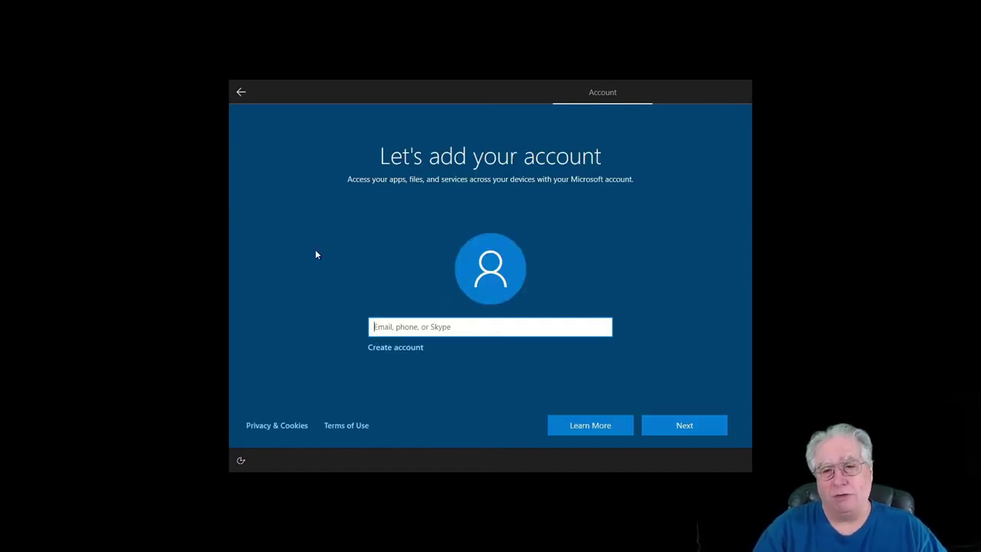
- Try continuing with an empty field, view Learn more, then enter the Microsoft account e-mail
{"action": "left_click", "coordinate": [267, 423]}
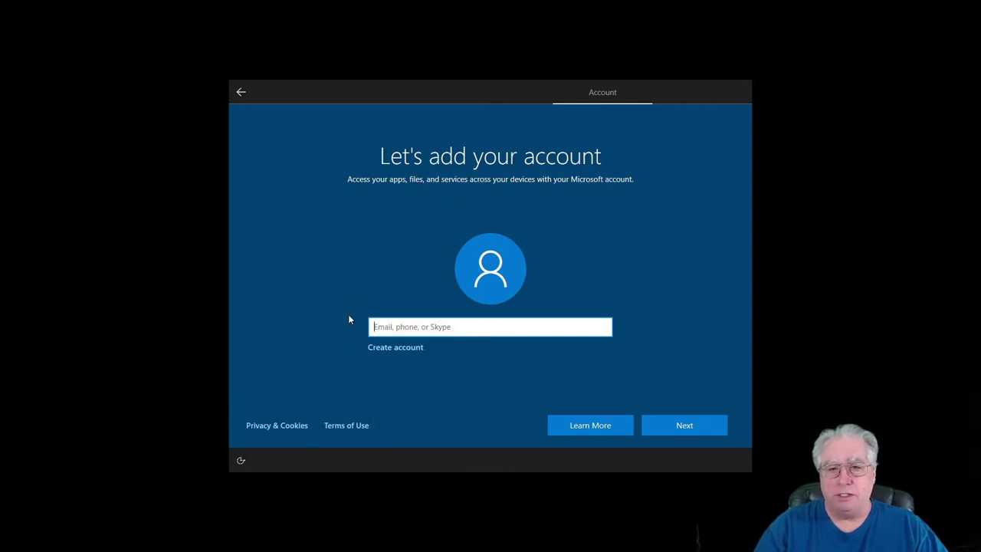
{"action": "left_click", "coordinate": [685, 429]}
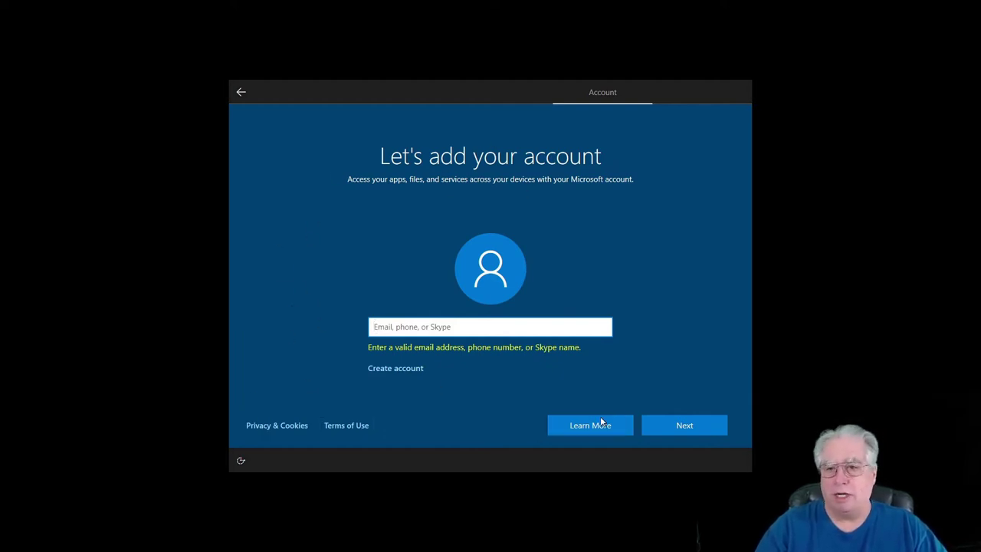
{"action": "left_click", "coordinate": [577, 426]}
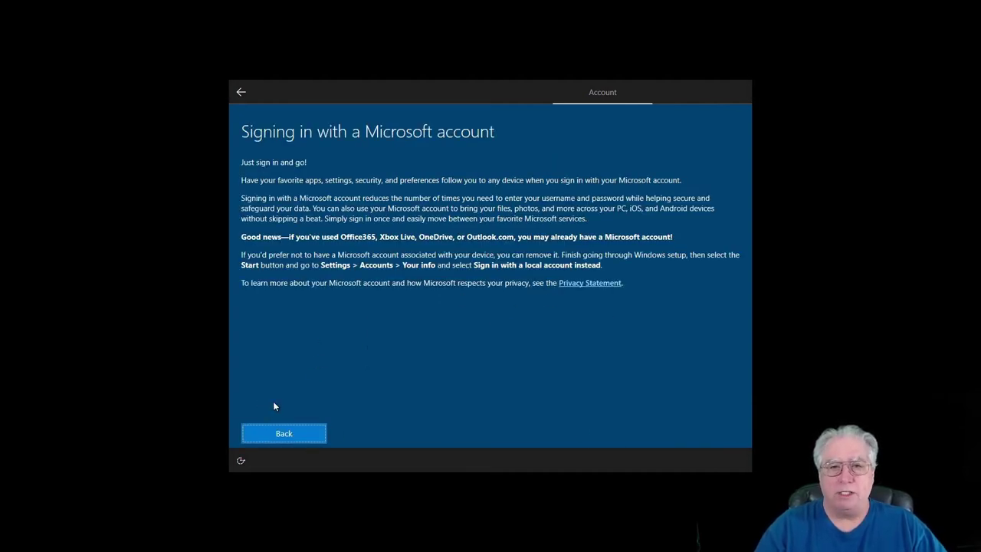
{"action": "left_click", "coordinate": [272, 433]}
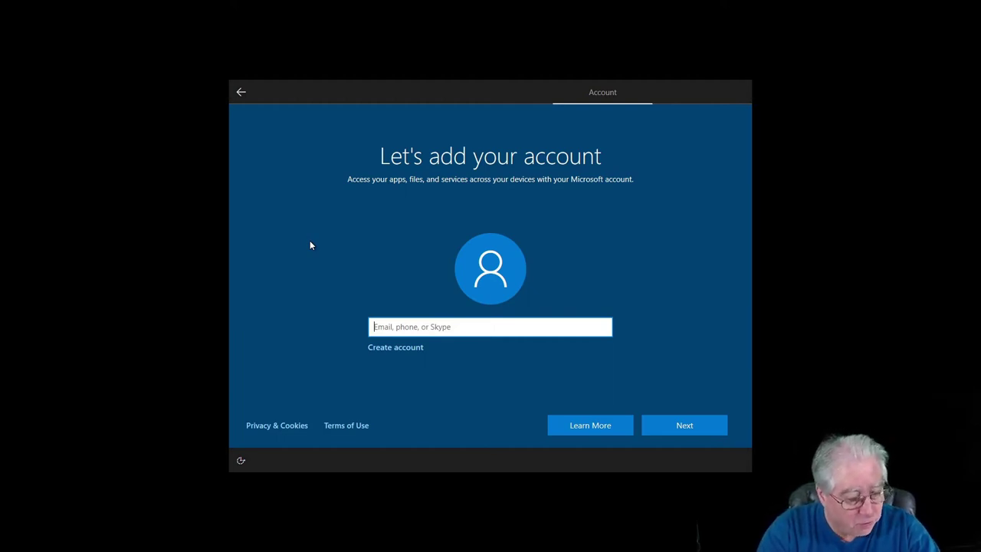
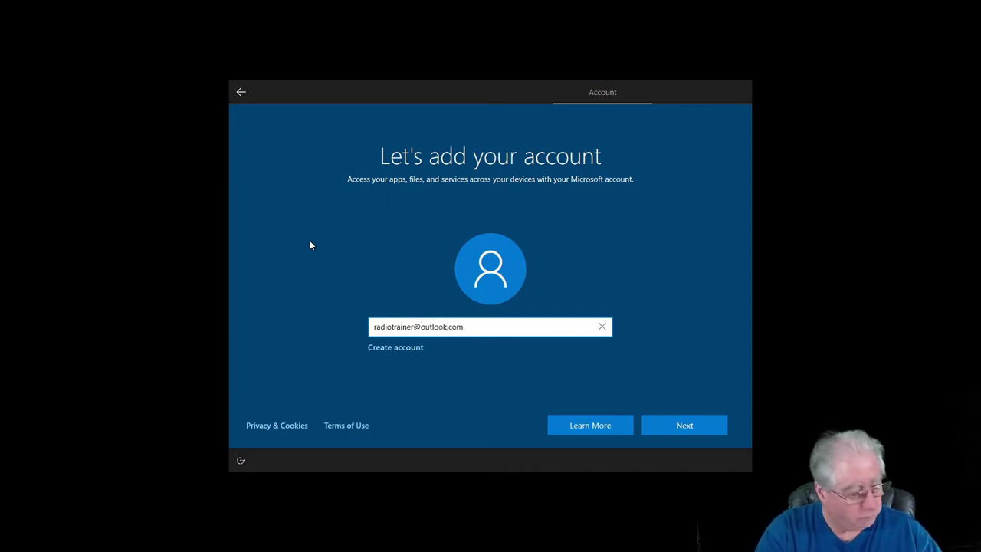
- Submit the account e-mail and sign in with the account password
{"action": "left_click", "coordinate": [680, 429]}
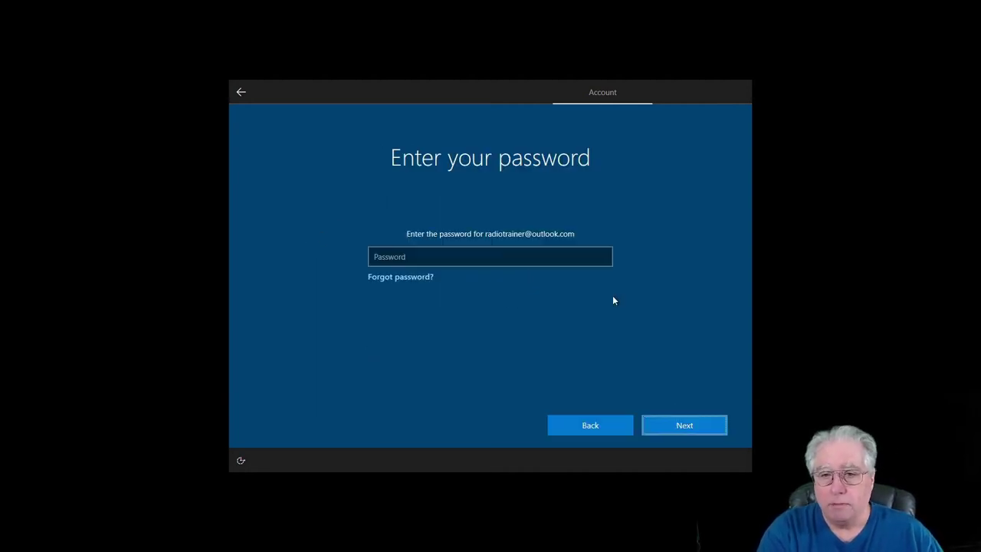
{"action": "left_click", "coordinate": [446, 256]}
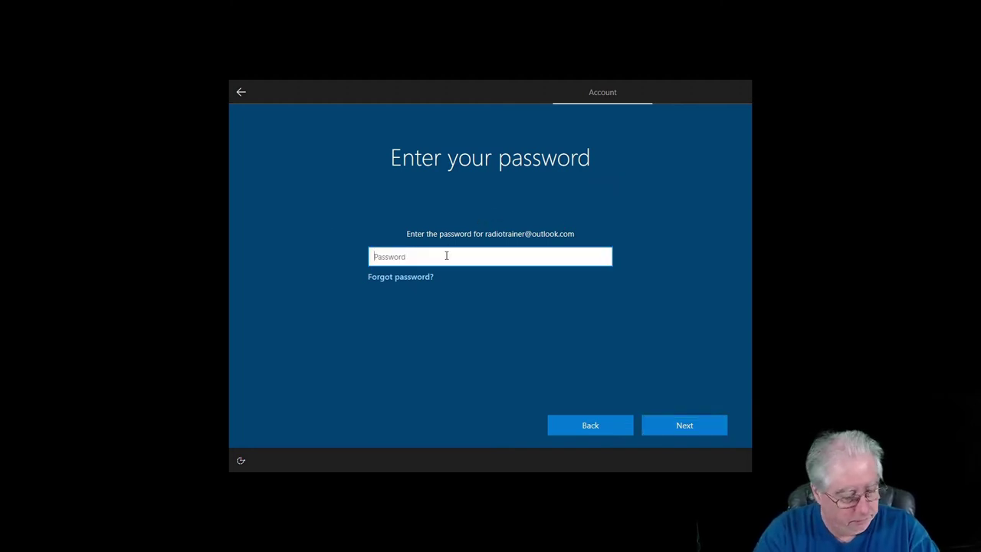
{"action": "type", "text": "•••••••••••••"}
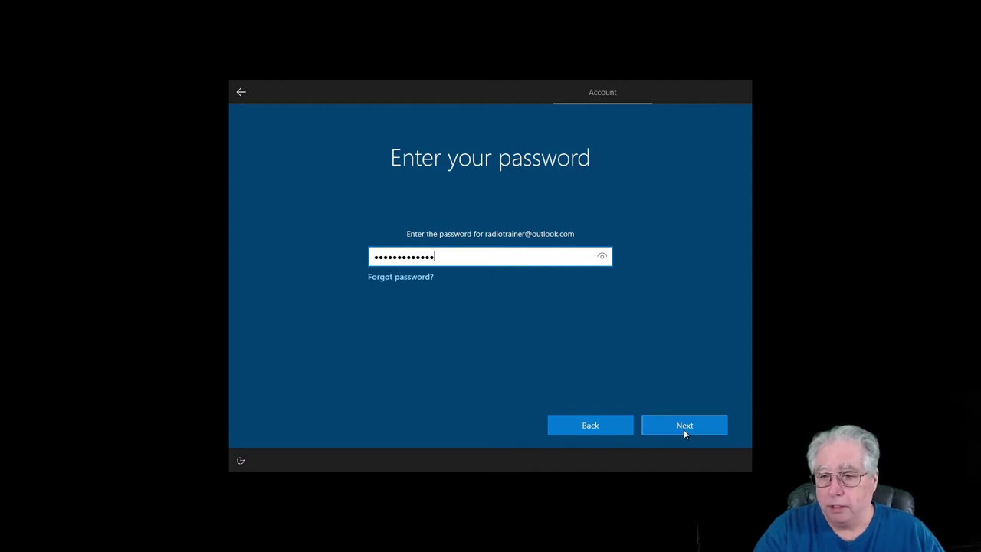
{"action": "left_click", "coordinate": [683, 429]}
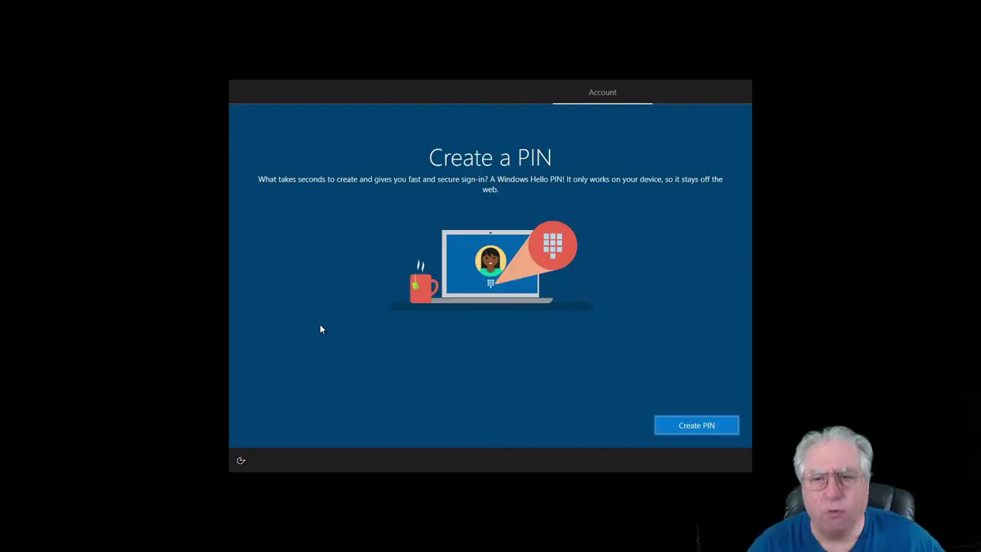
- Create a Windows Hello PIN, entering it in New PIN and again in Confirm PIN
{"action": "left_click", "coordinate": [688, 427]}
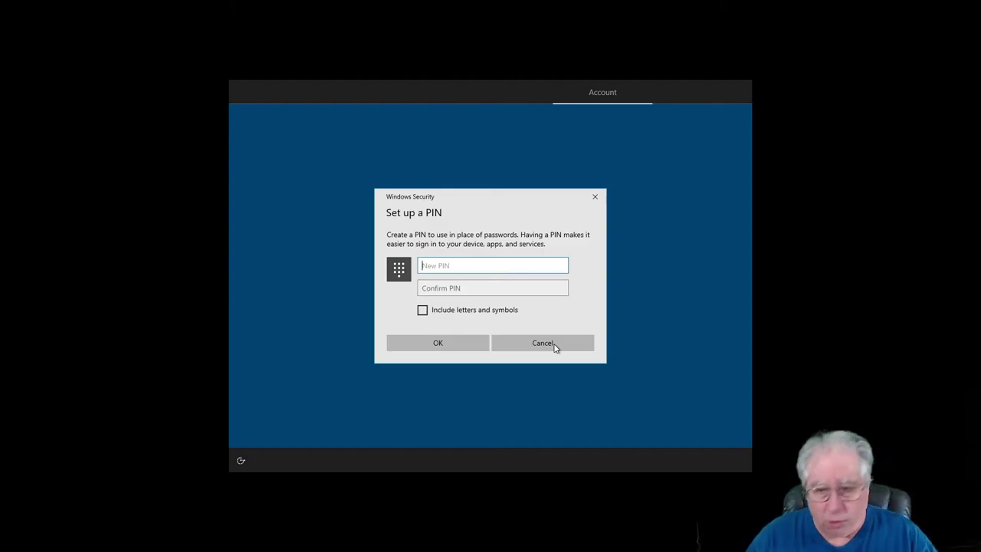
{"action": "type", "text": "1234"}
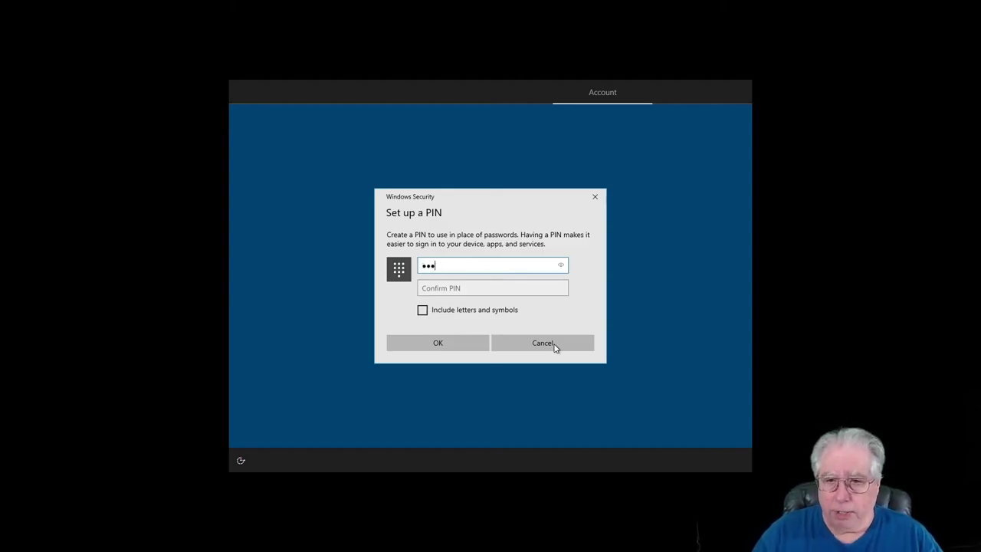
{"action": "key", "text": "Tab"}
{"action": "type", "text": "1234"}
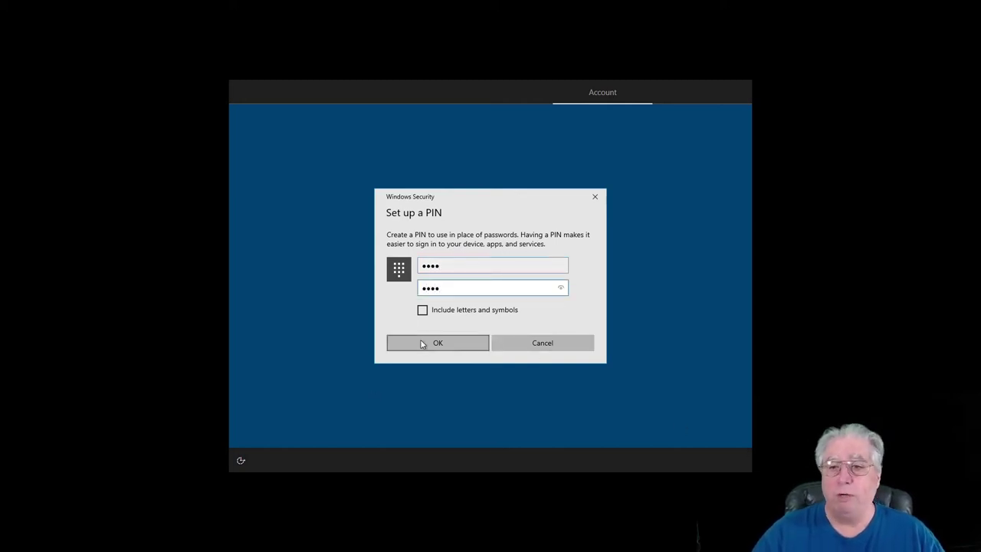
{"action": "left_click", "coordinate": [421, 343]}
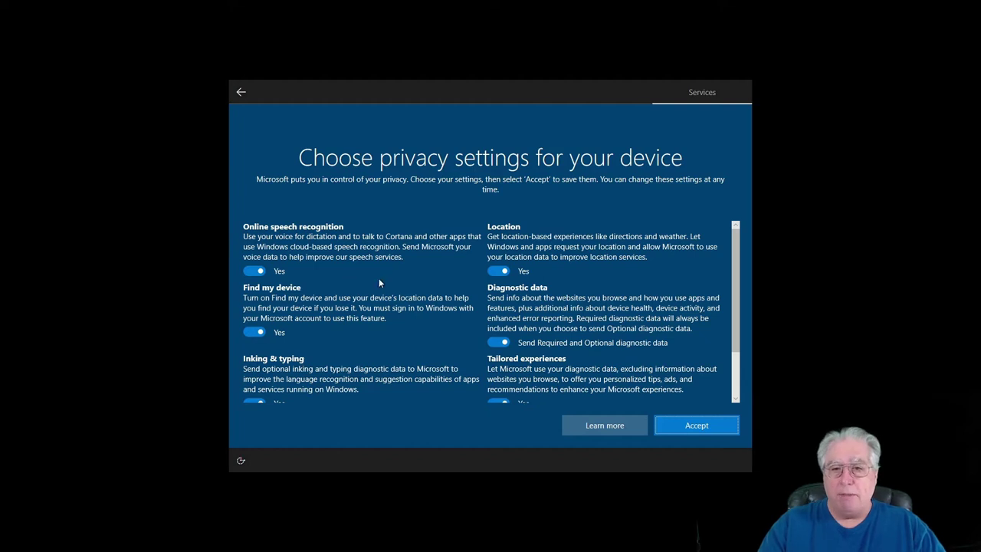
- Review the privacy toggles and accept the device privacy settings unchanged
{"action": "scroll", "coordinate": [392, 270], "scroll_direction": "down", "scroll_amount": 2}
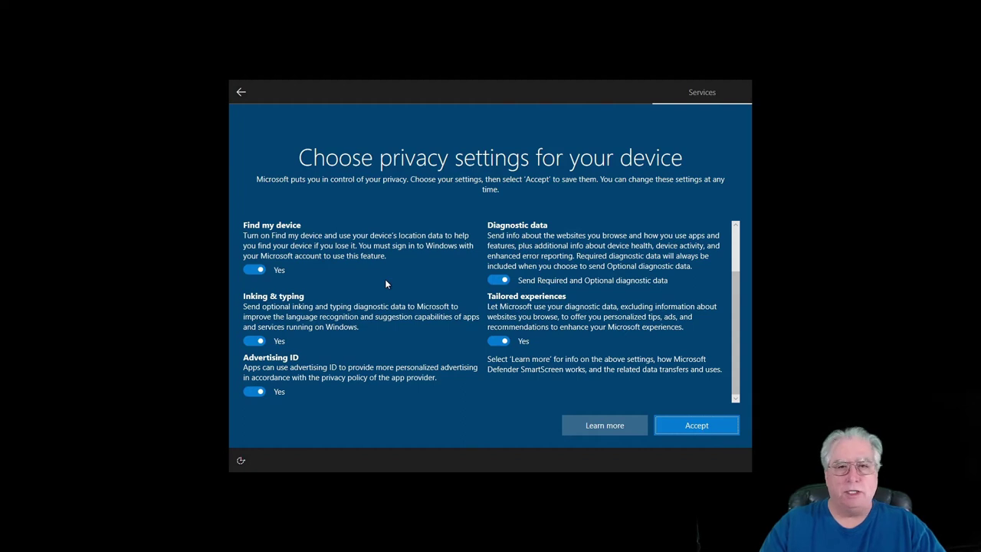
{"action": "scroll", "coordinate": [385, 283], "scroll_direction": "up", "scroll_amount": 1}
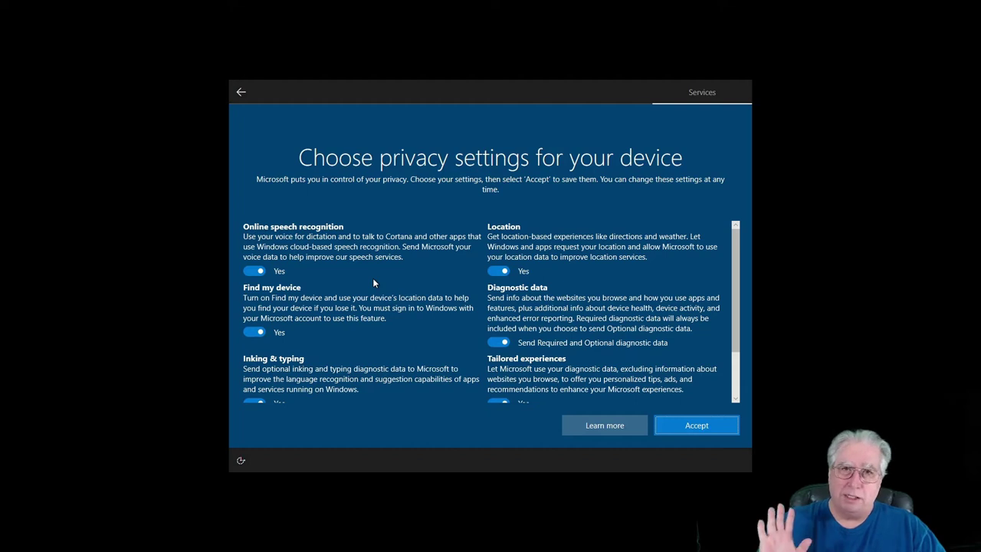
{"action": "scroll", "coordinate": [374, 283], "scroll_direction": "down", "scroll_amount": 2}
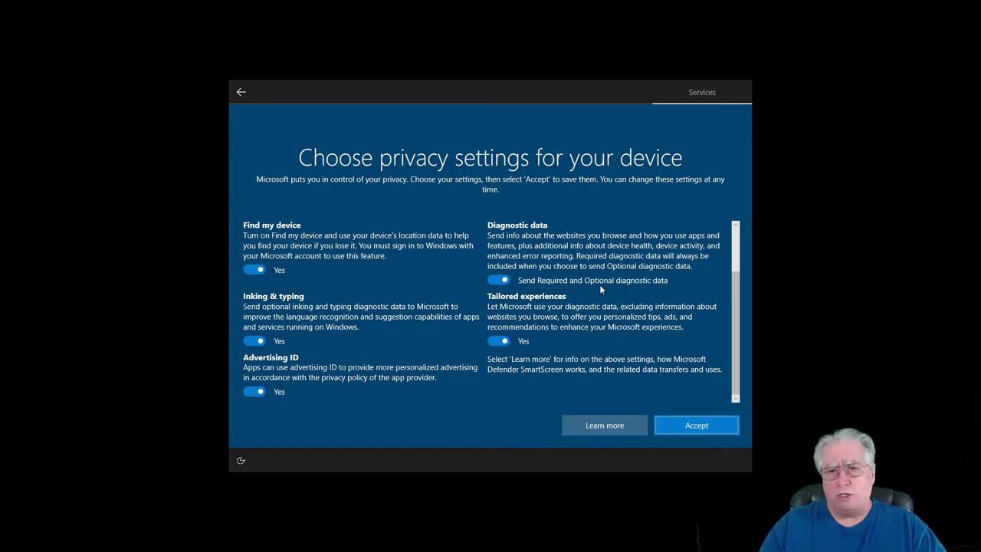
{"action": "left_click", "coordinate": [694, 426]}
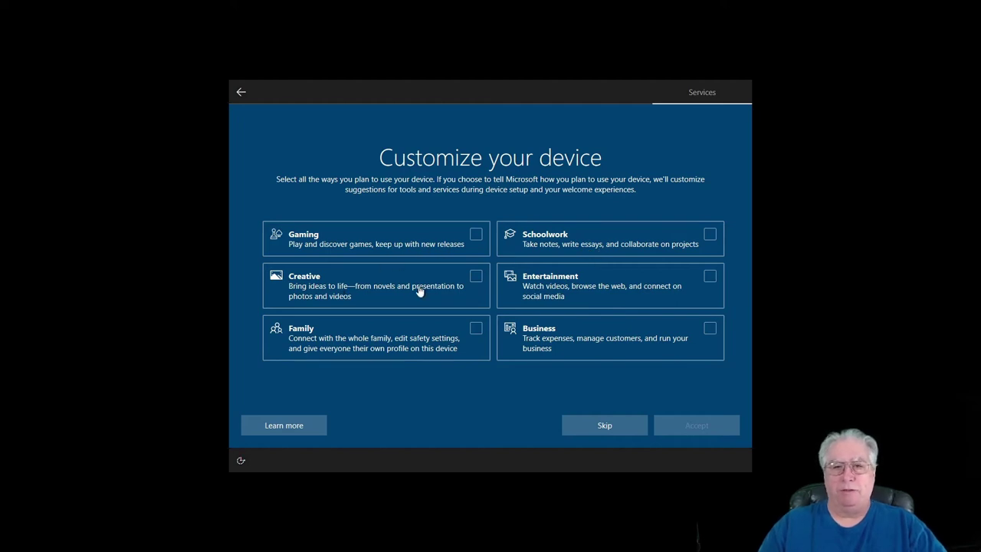
- Select Gaming, Creative and Entertainment as device uses and accept
{"action": "left_click", "coordinate": [473, 239]}
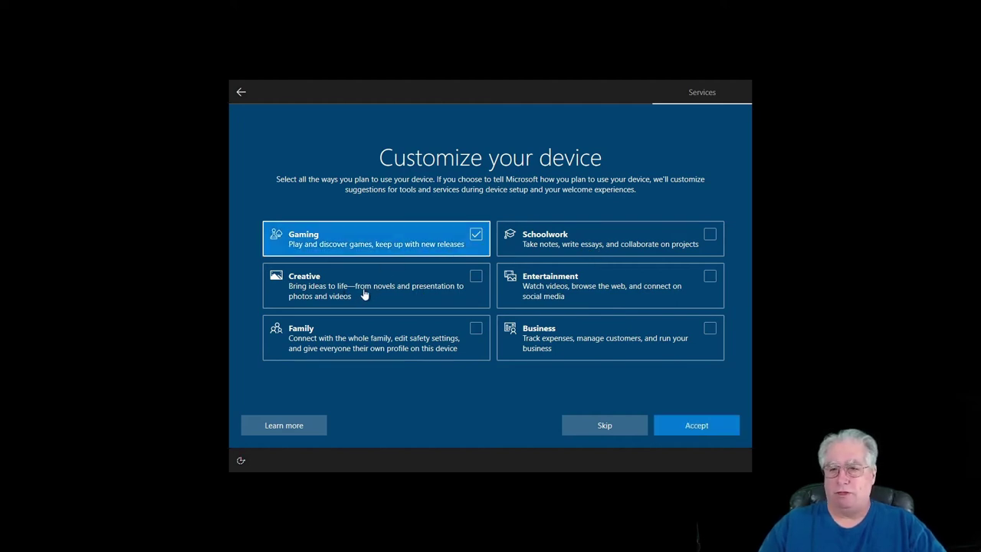
{"action": "left_click", "coordinate": [475, 277]}
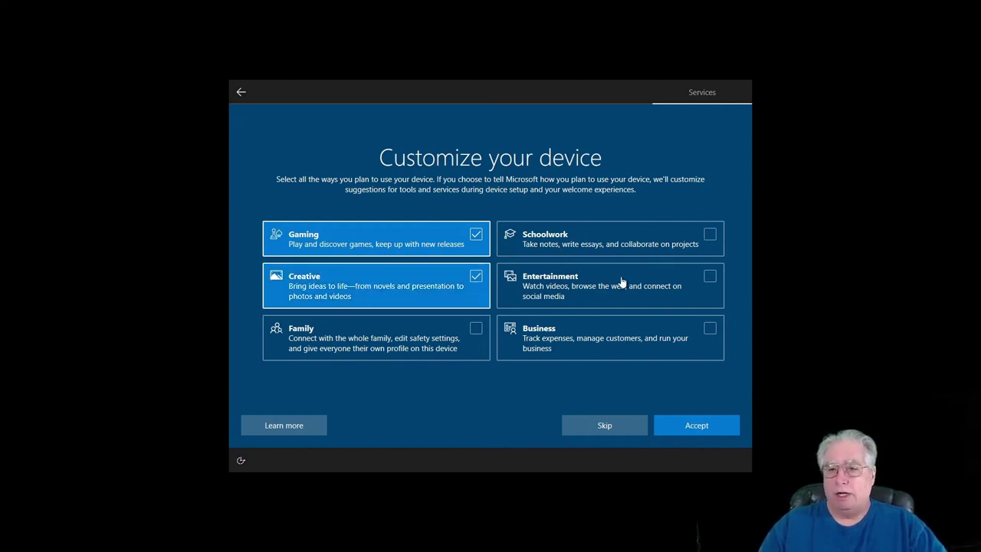
{"action": "left_click", "coordinate": [706, 278]}
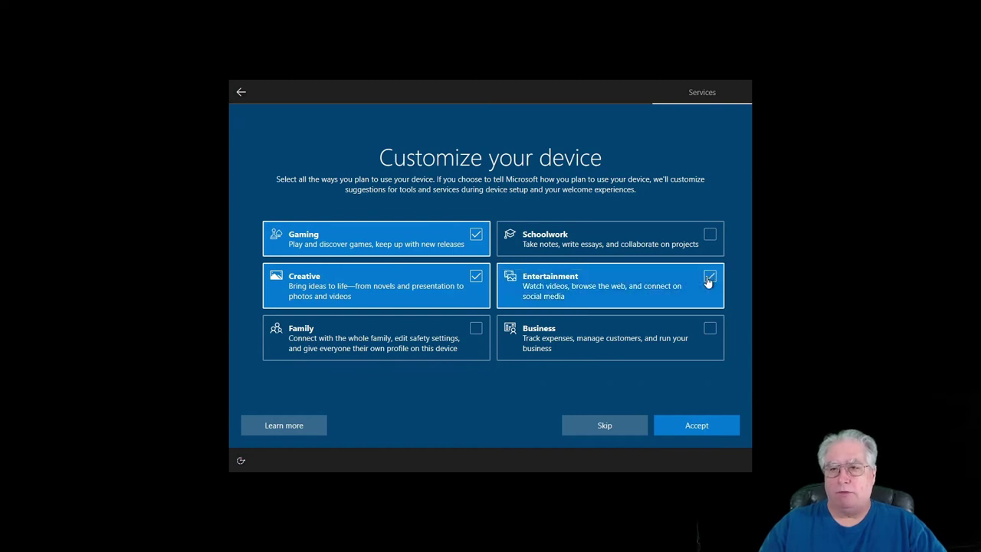
{"action": "left_click", "coordinate": [698, 429]}
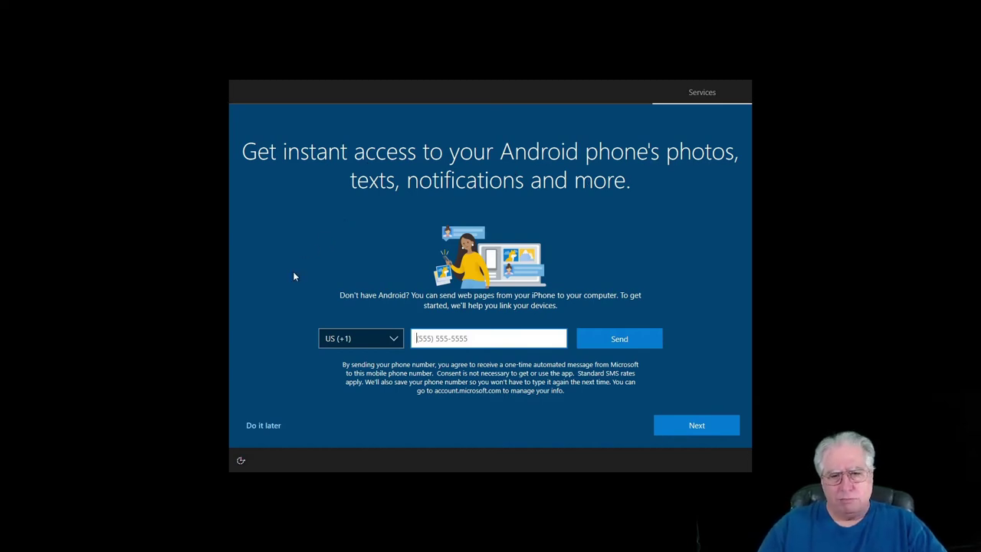
- Choose 'Do it later' for linking an Android phone
{"action": "left_click", "coordinate": [261, 427]}
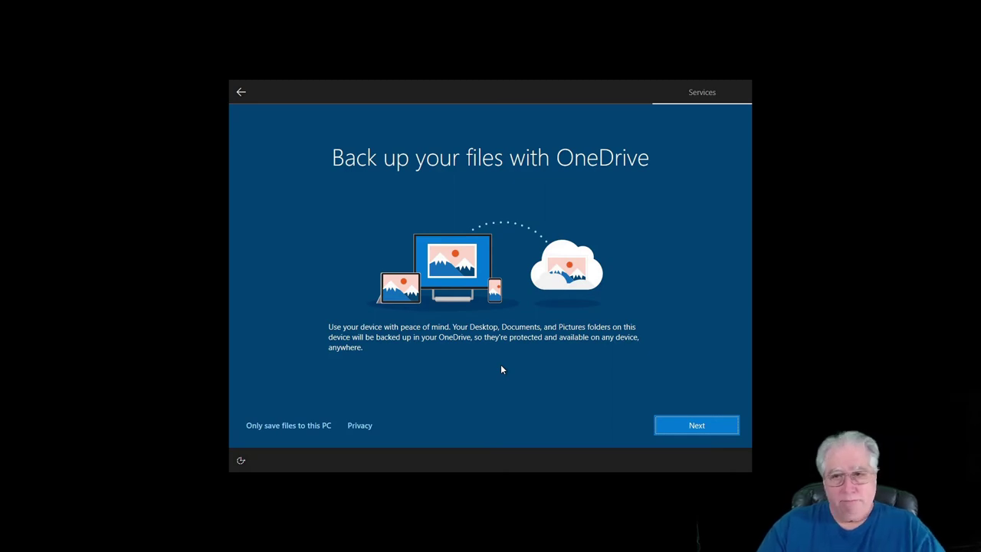
- Accept the OneDrive file backup offer with Next
{"action": "left_click", "coordinate": [696, 426]}
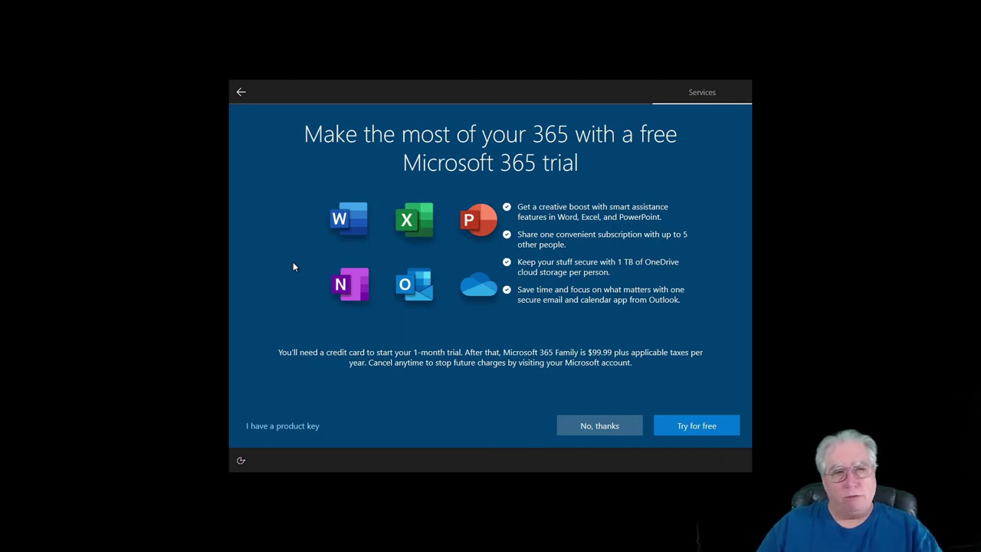
- Decline both the Microsoft 365 trial and the Xbox Game Pass offer
{"action": "left_click", "coordinate": [599, 426]}
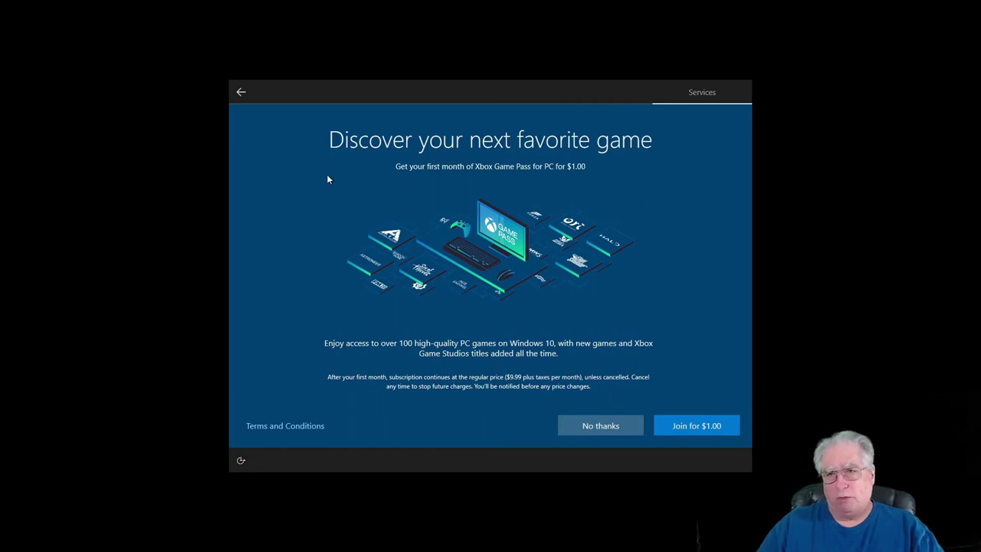
{"action": "left_click", "coordinate": [595, 426]}
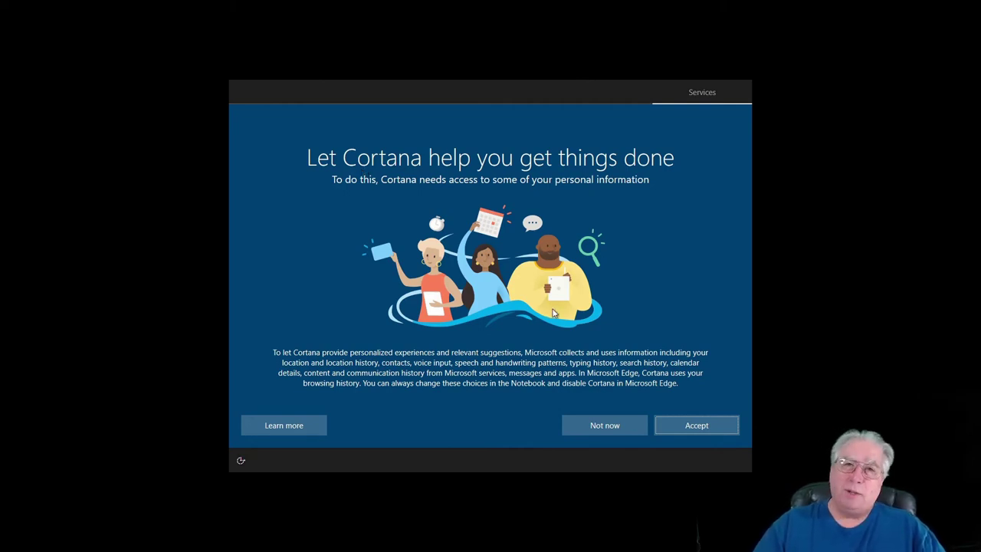
- Accept Cortana's help so setup restarts at the region selection page
{"action": "left_click", "coordinate": [696, 426]}
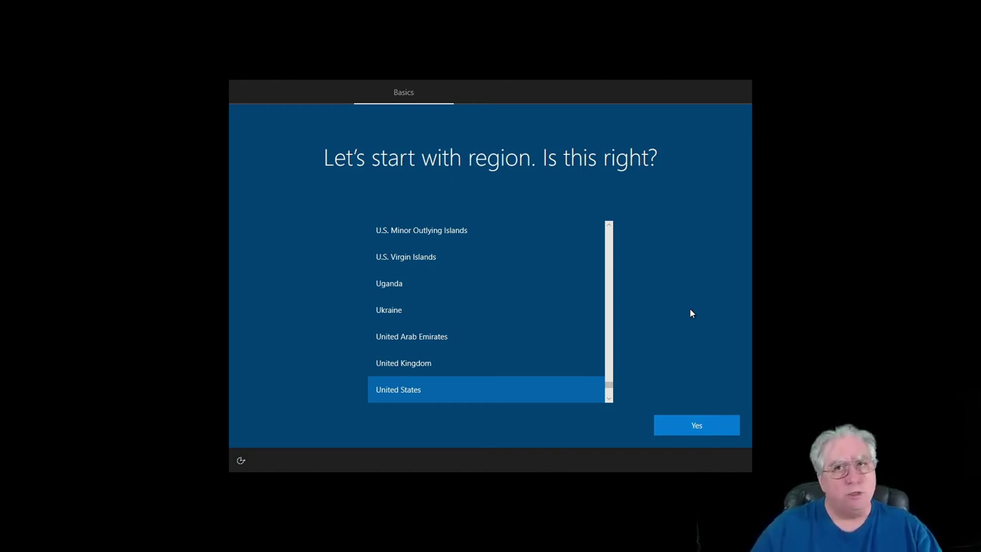
- Confirm United States and the US keyboard layout, skipping a second layout
{"action": "left_click", "coordinate": [696, 426]}
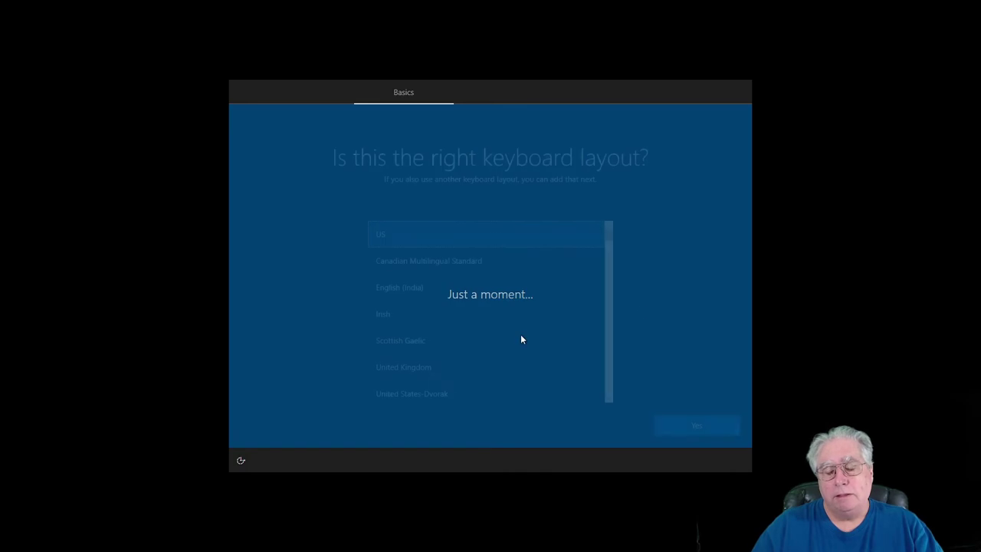
{"action": "left_click", "coordinate": [696, 427]}
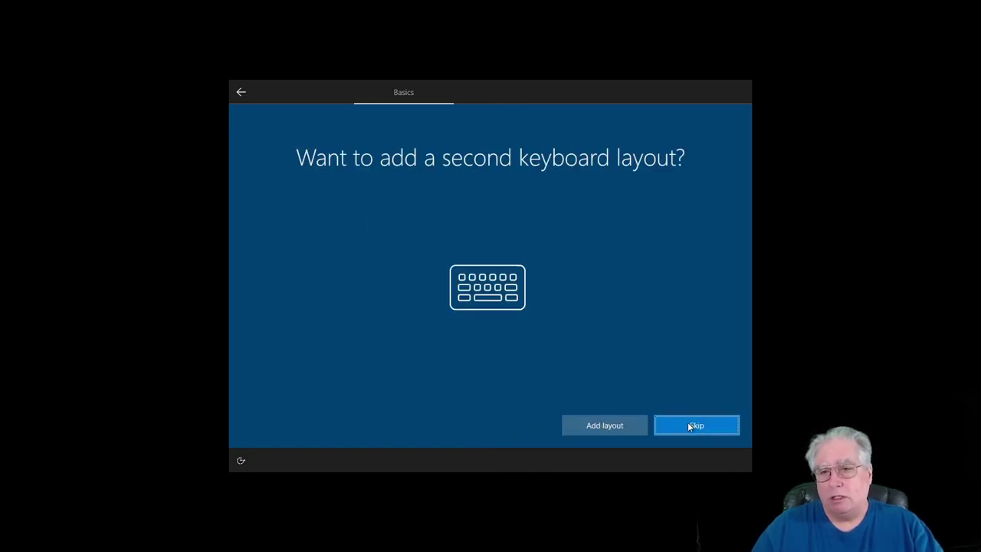
{"action": "left_click", "coordinate": [688, 423]}
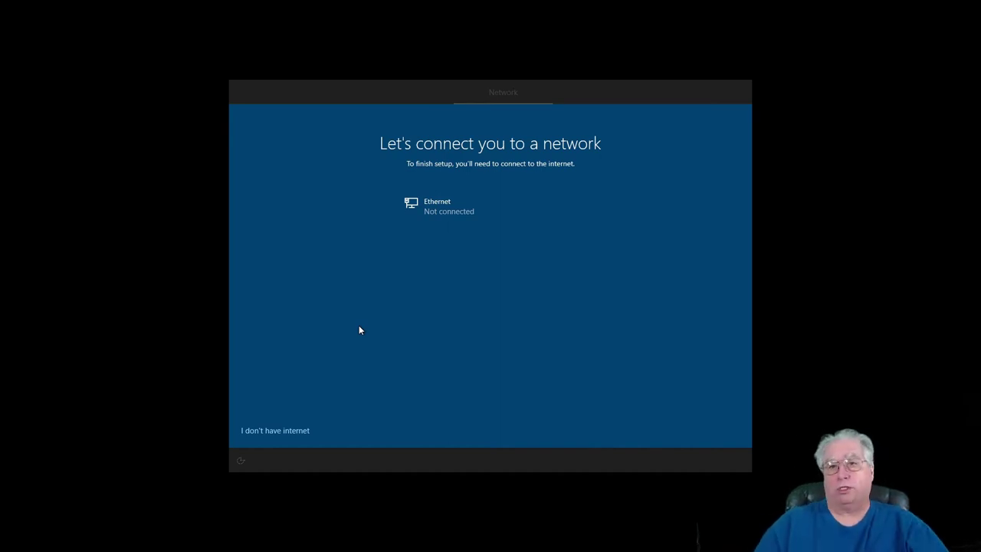
- Choose 'I don't have internet' and continue with the limited offline setup
{"action": "left_click", "coordinate": [263, 431]}
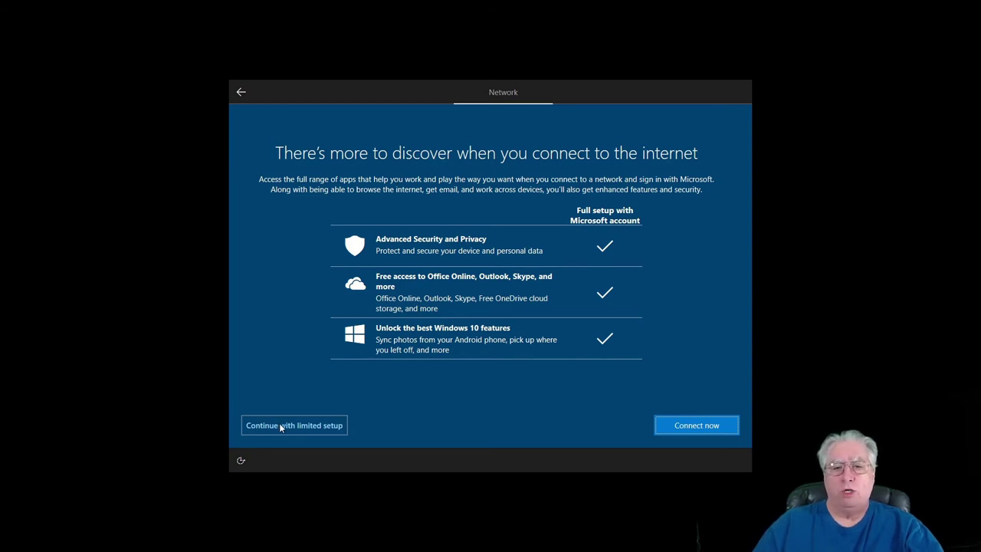
{"action": "left_click", "coordinate": [279, 427]}
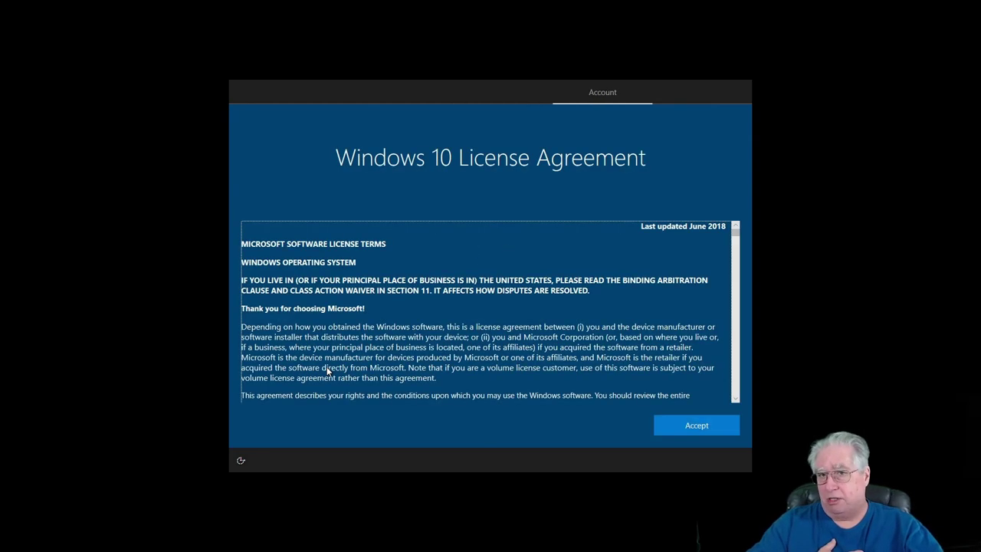
- Accept the license agreement and name the local account 'Operator'
{"action": "left_click", "coordinate": [696, 422]}
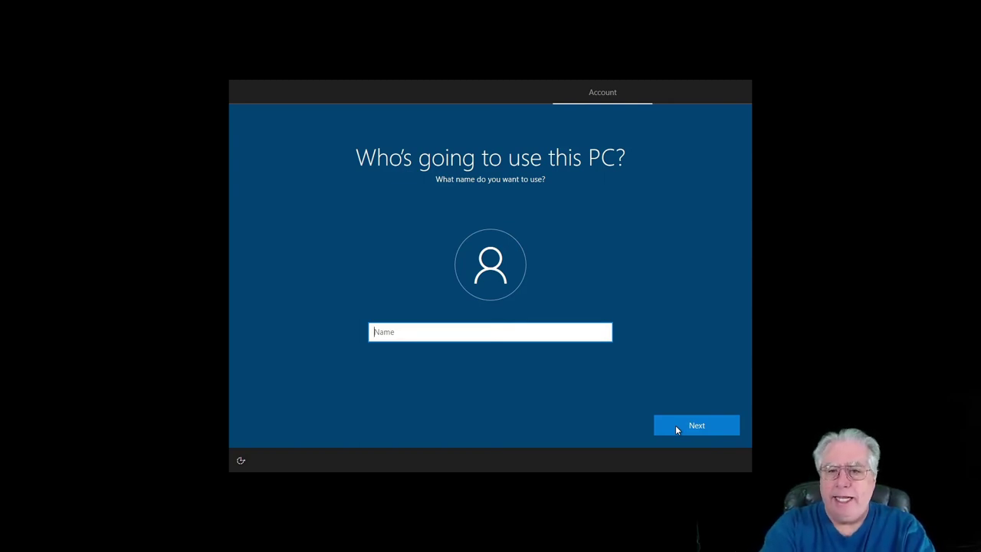
{"action": "type", "text": "Ra"}
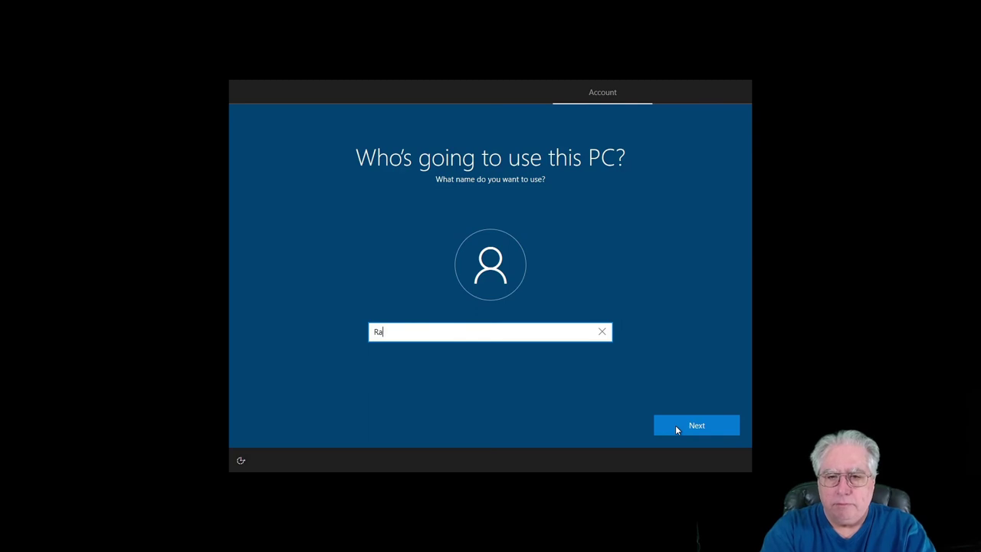
{"action": "key", "text": "BackSpace"}
{"action": "key", "text": "BackSpace"}
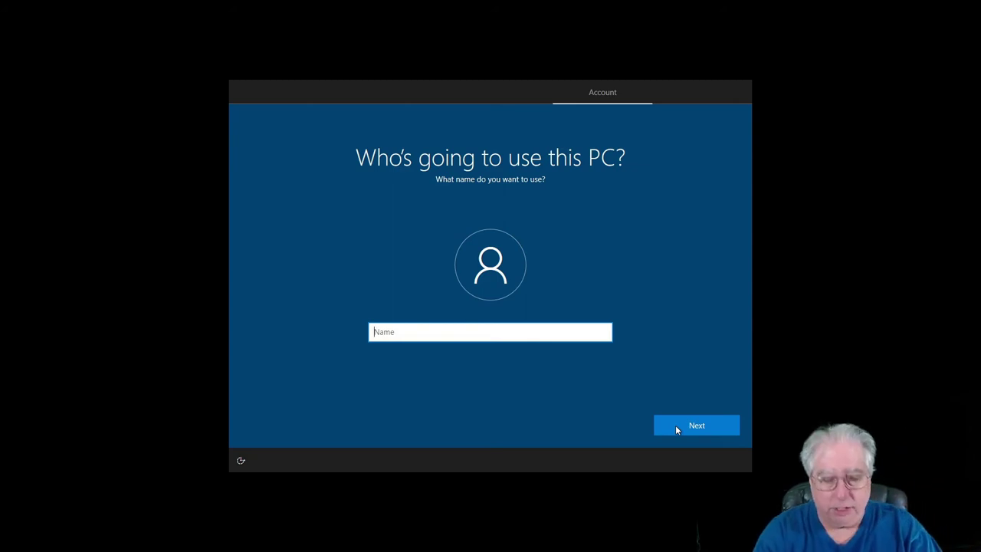
{"action": "type", "text": "amateur"}
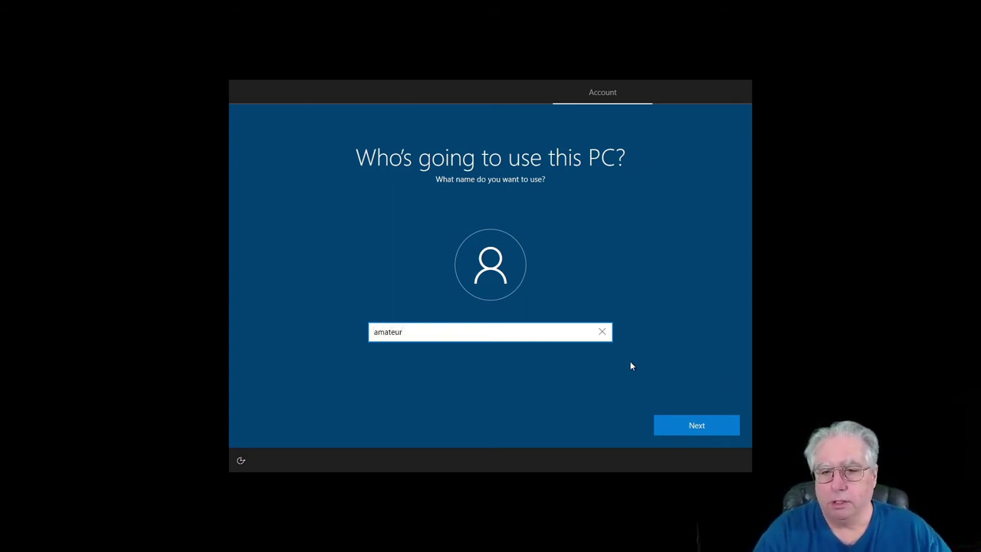
{"action": "key", "text": "BackSpace"}
{"action": "key", "text": "BackSpace"}
{"action": "key", "text": "BackSpace"}
{"action": "key", "text": "BackSpace"}
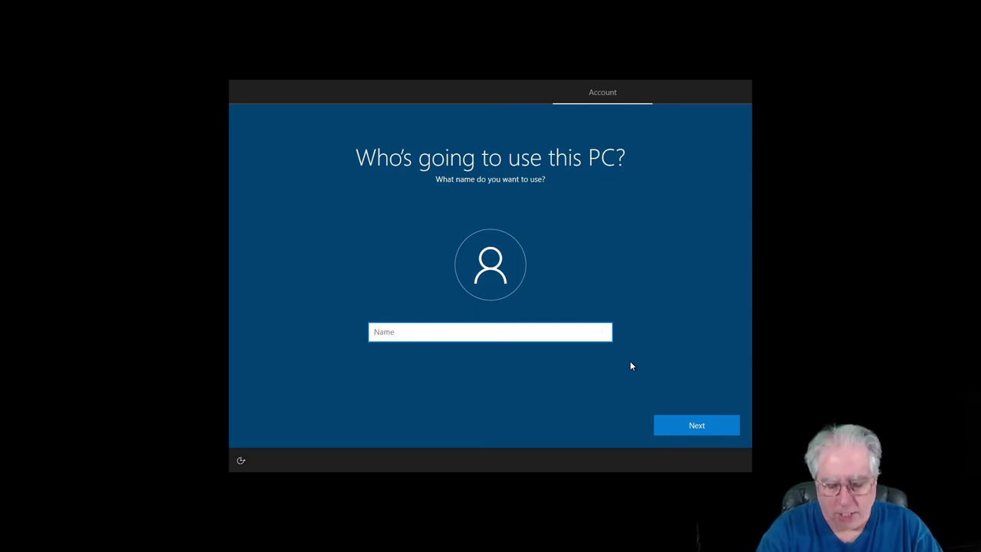
{"action": "type", "text": "Operator"}
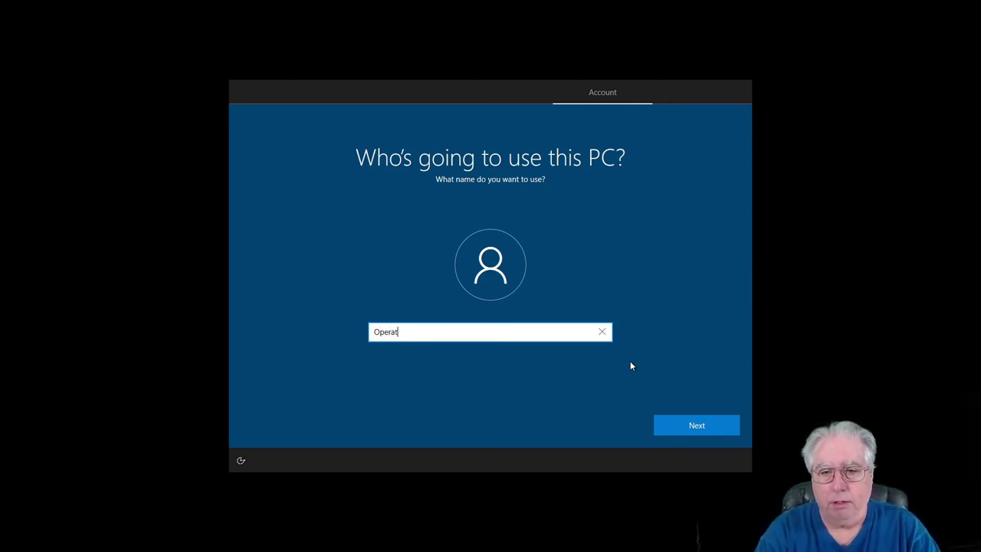
{"action": "left_click", "coordinate": [704, 429]}
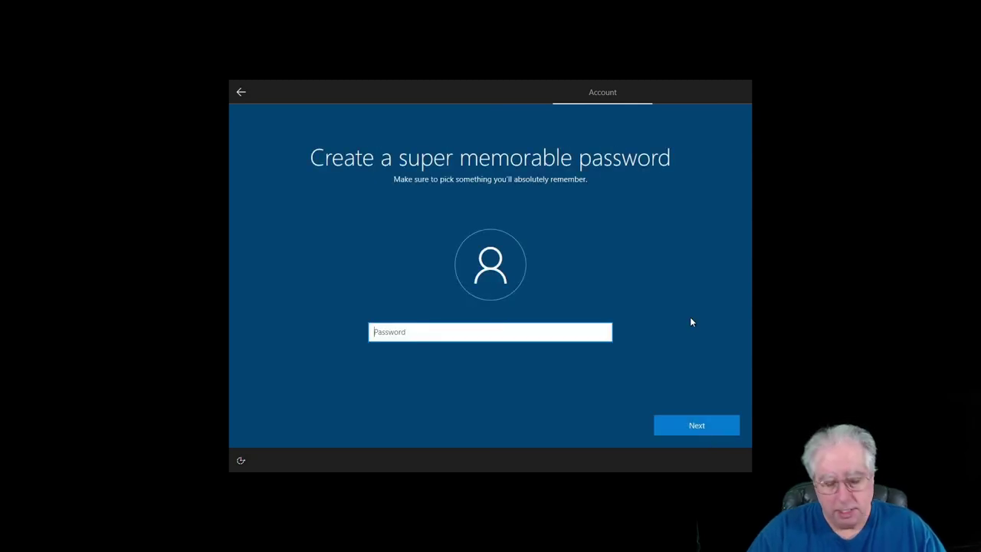
- Enter the account password and confirm it
{"action": "type", "text": "****"}
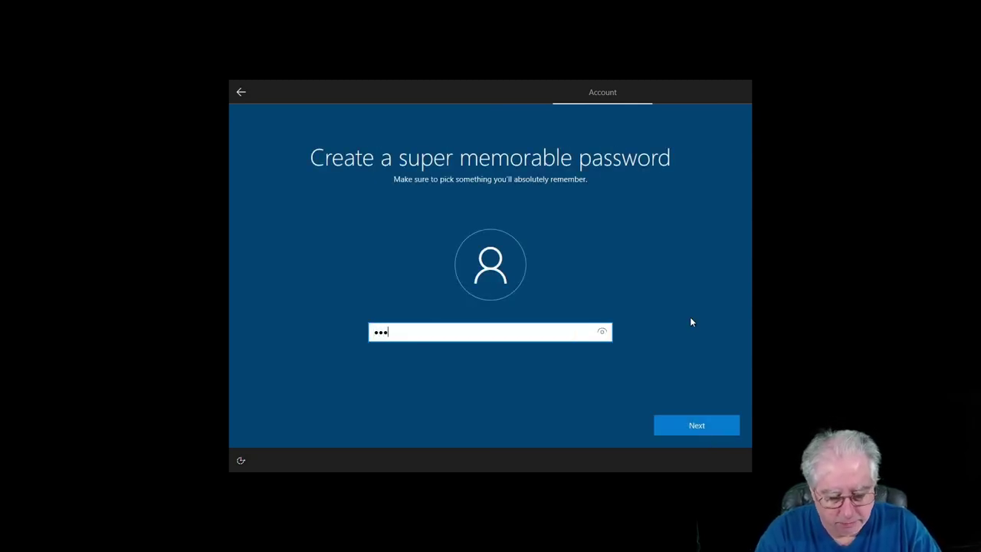
{"action": "type", "text": "***"}
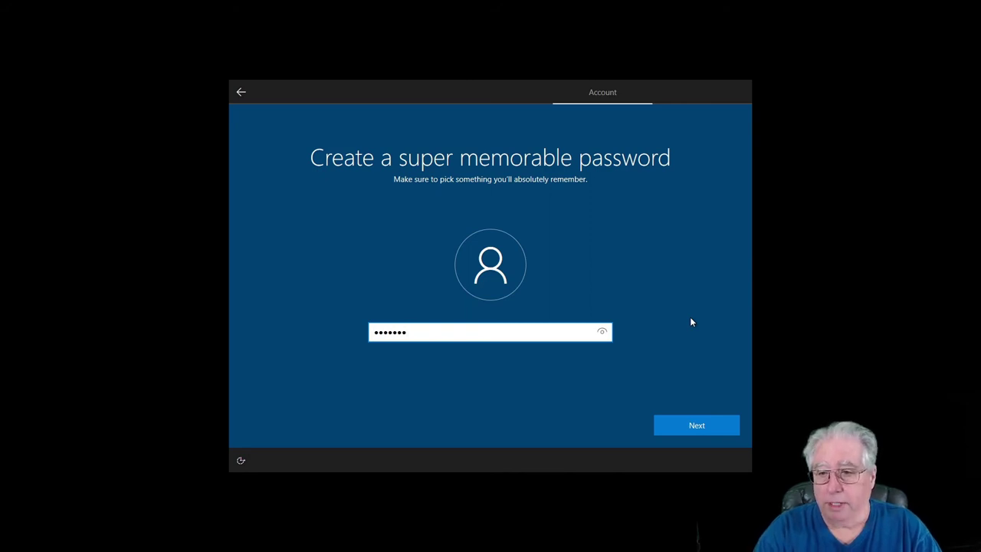
{"action": "left_click", "coordinate": [694, 421]}
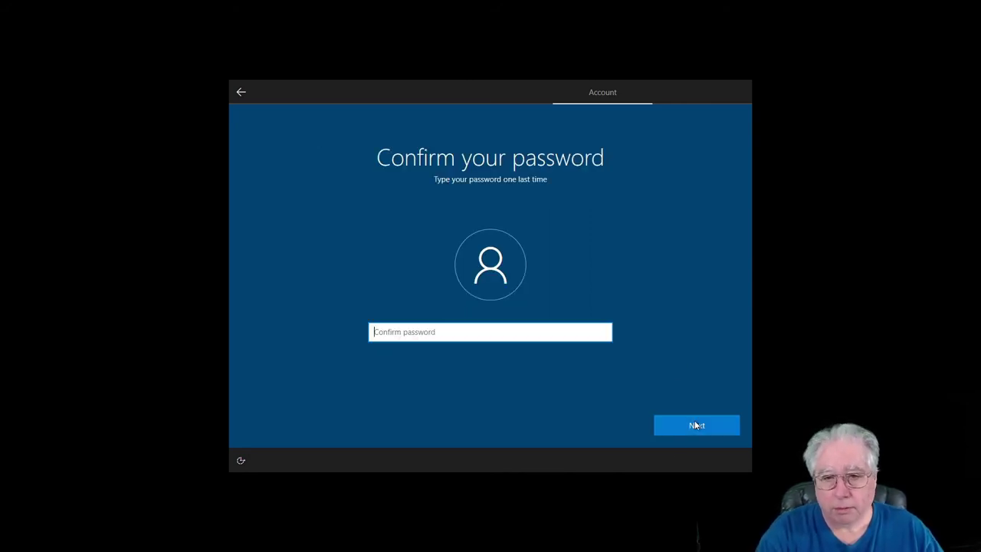
{"action": "type", "text": "****"}
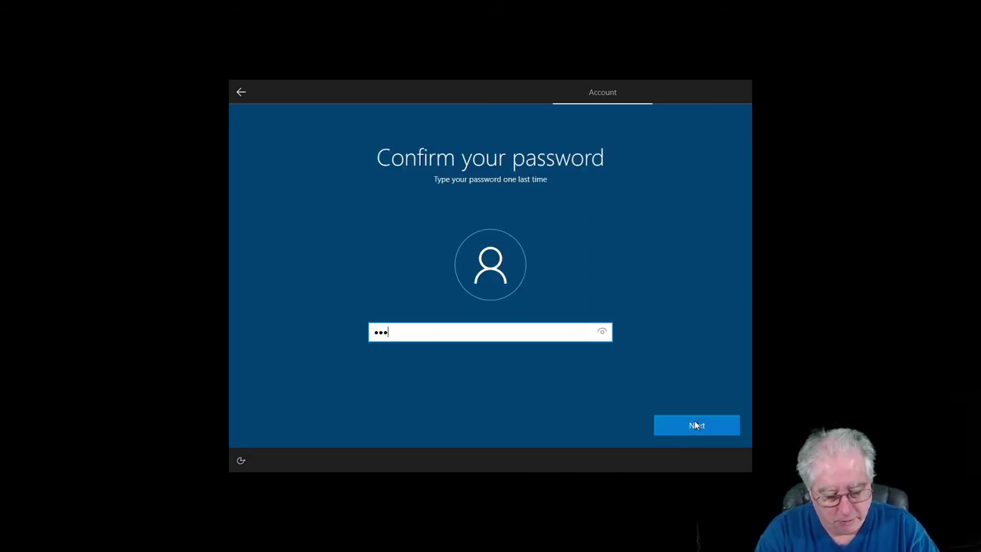
{"action": "type", "text": "***"}
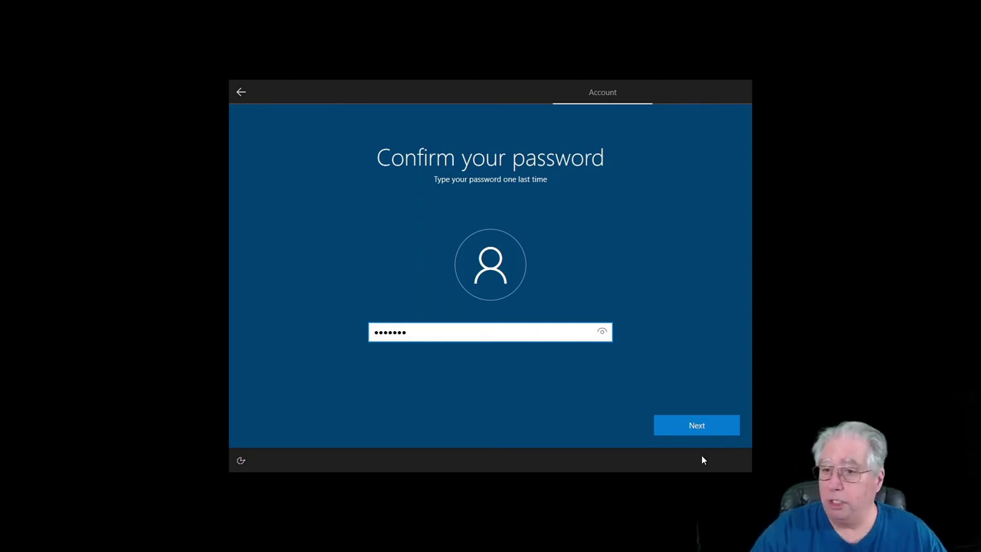
{"action": "left_click", "coordinate": [703, 425]}
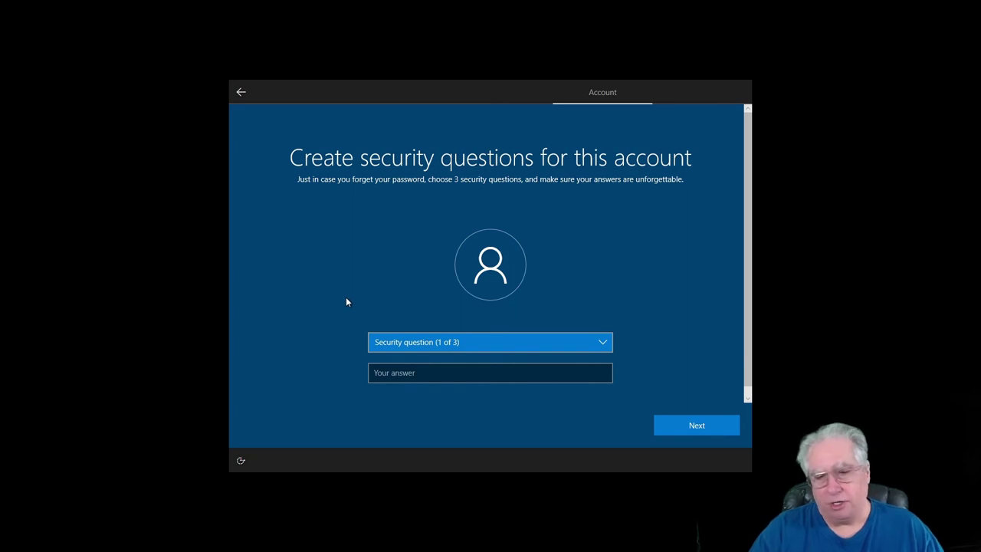
- Pick the first pet, birth city and childhood nickname questions and type an answer for each
{"action": "key", "text": "Down"}
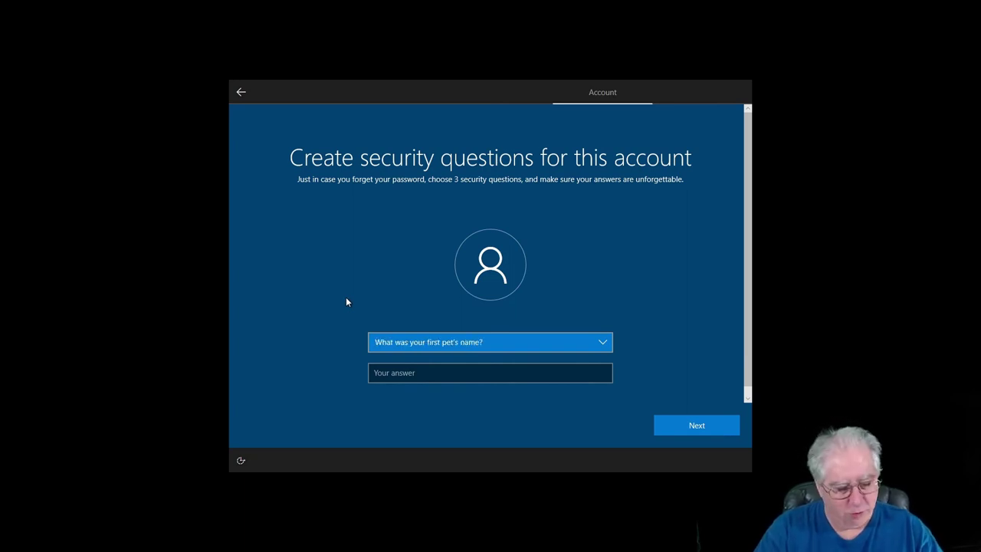
{"action": "key", "text": "Tab"}
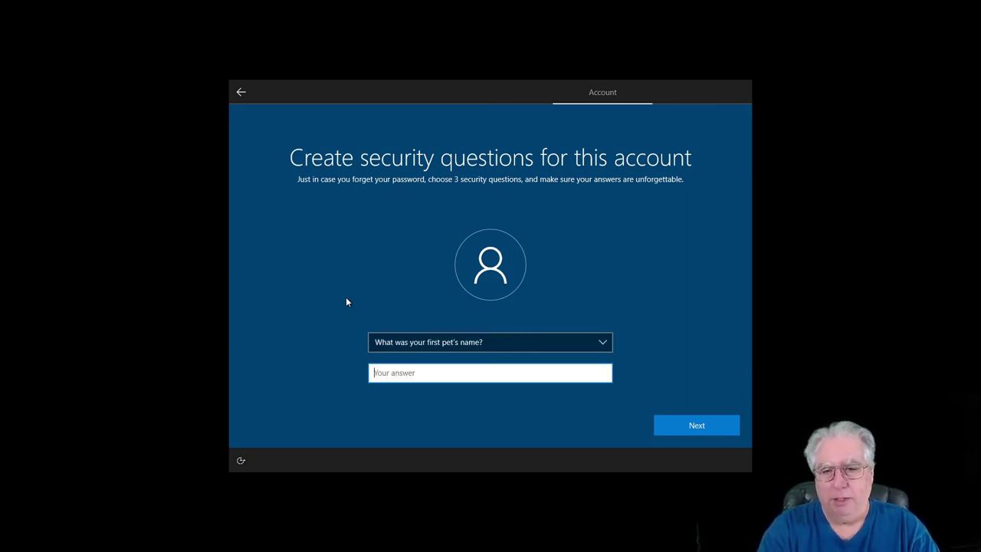
{"action": "type", "text": "dog"}
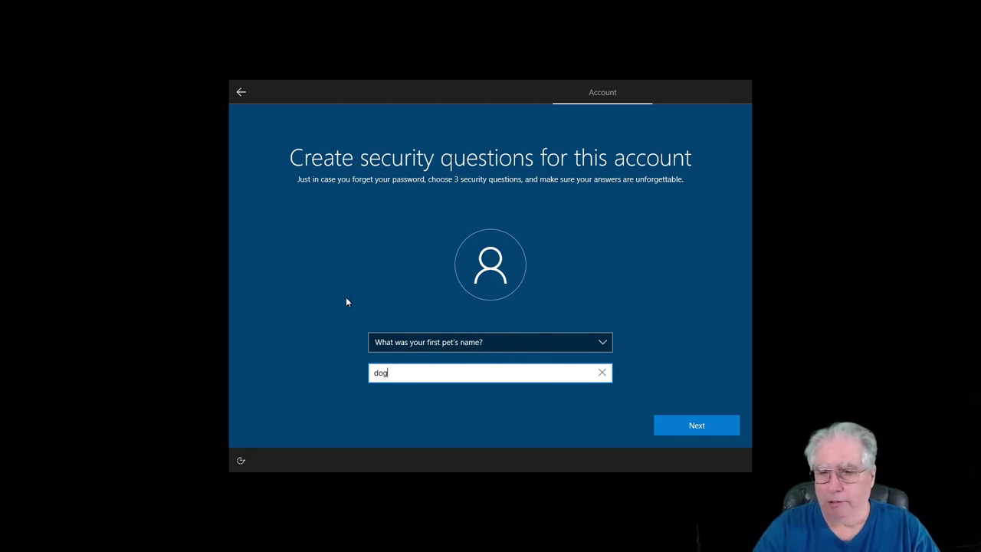
{"action": "key", "text": "Return"}
{"action": "key", "text": "Down"}
{"action": "key", "text": "Tab"}
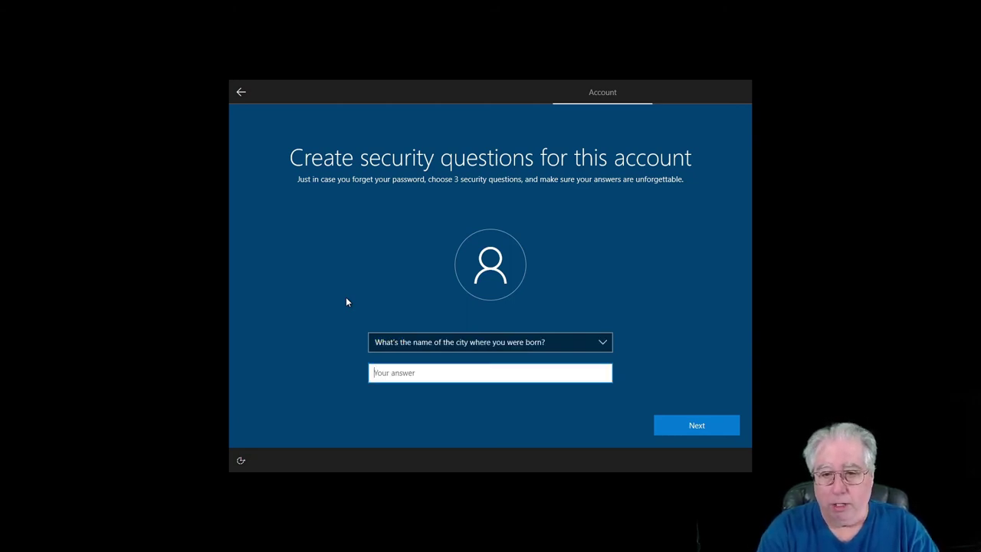
{"action": "type", "text": "here"}
{"action": "key", "text": "Return"}
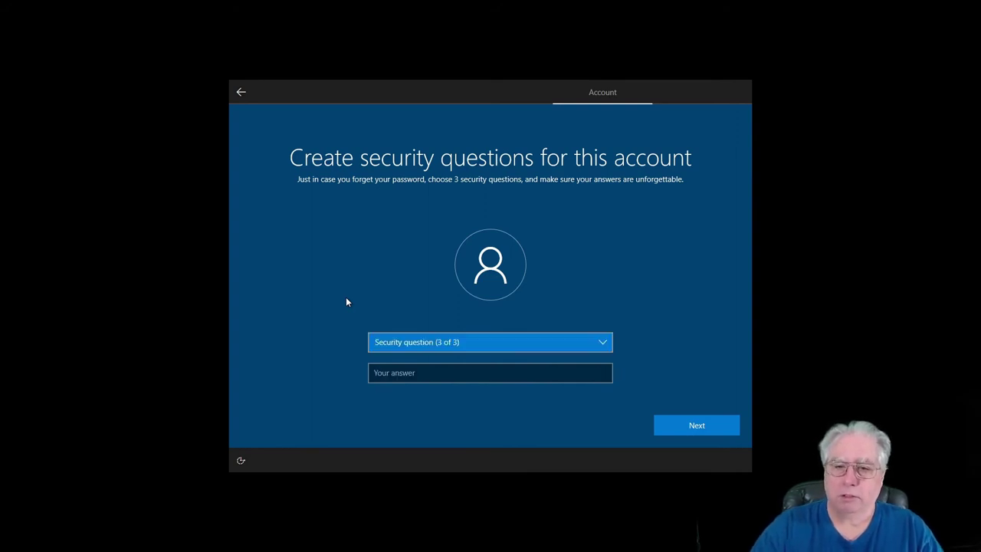
{"action": "key", "text": "Down"}
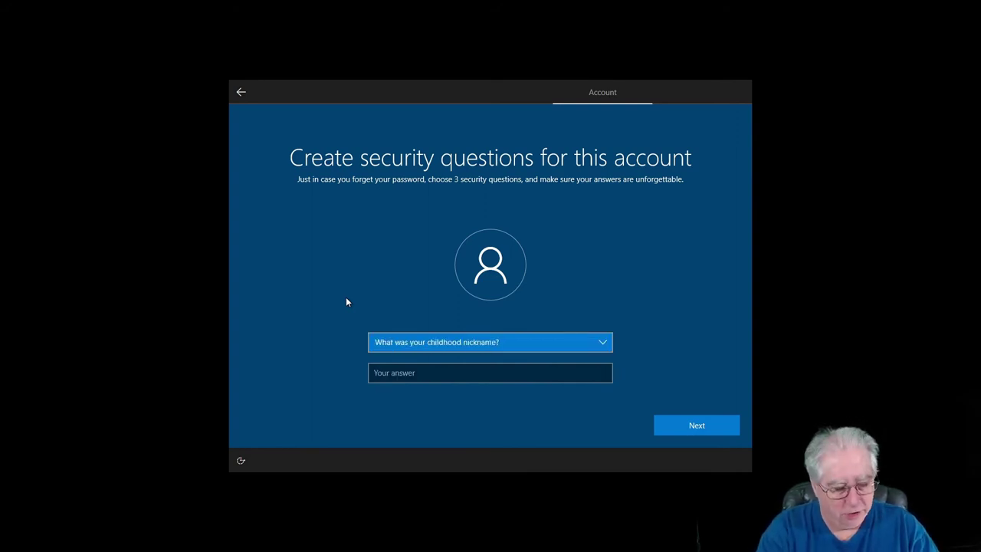
{"action": "key", "text": "Tab"}
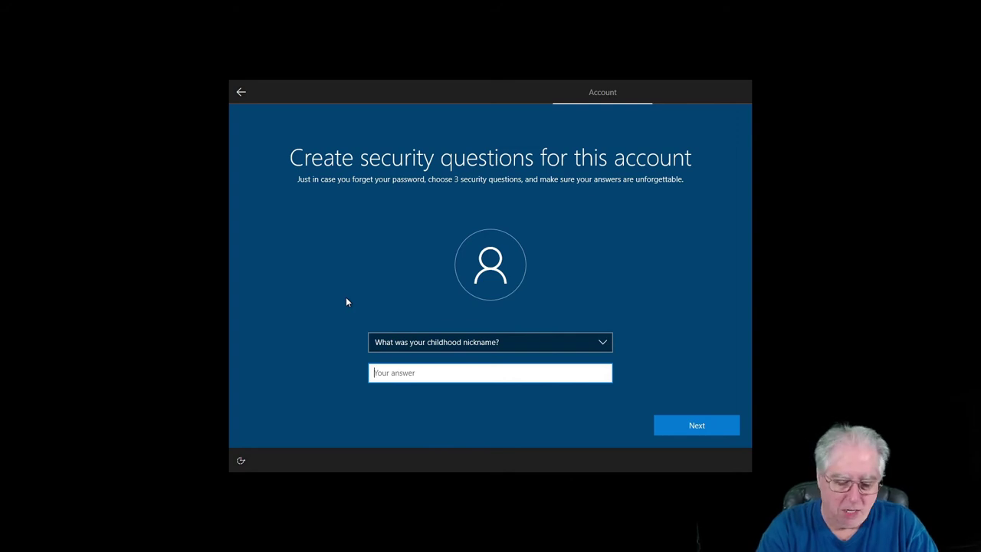
{"action": "type", "text": "Operator"}
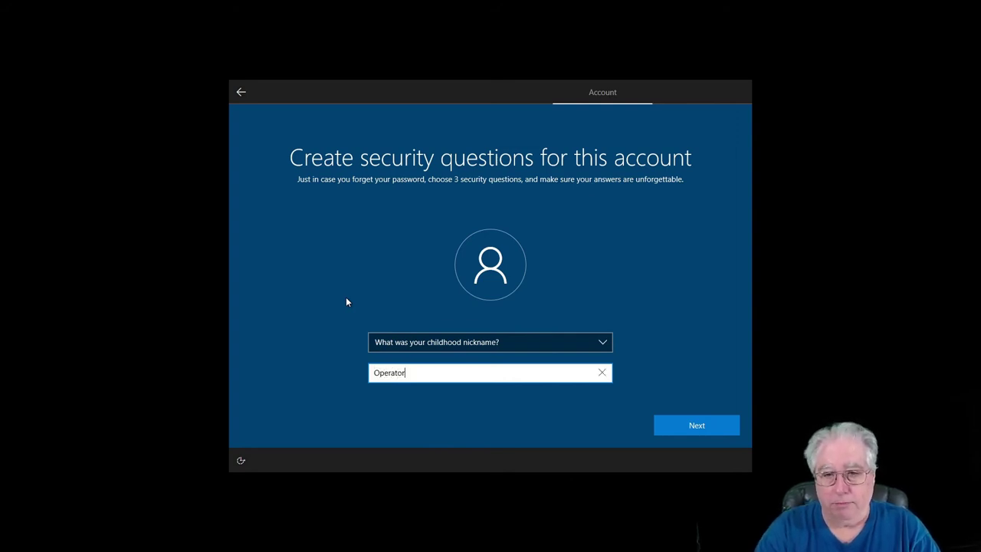
{"action": "key", "text": "Return"}
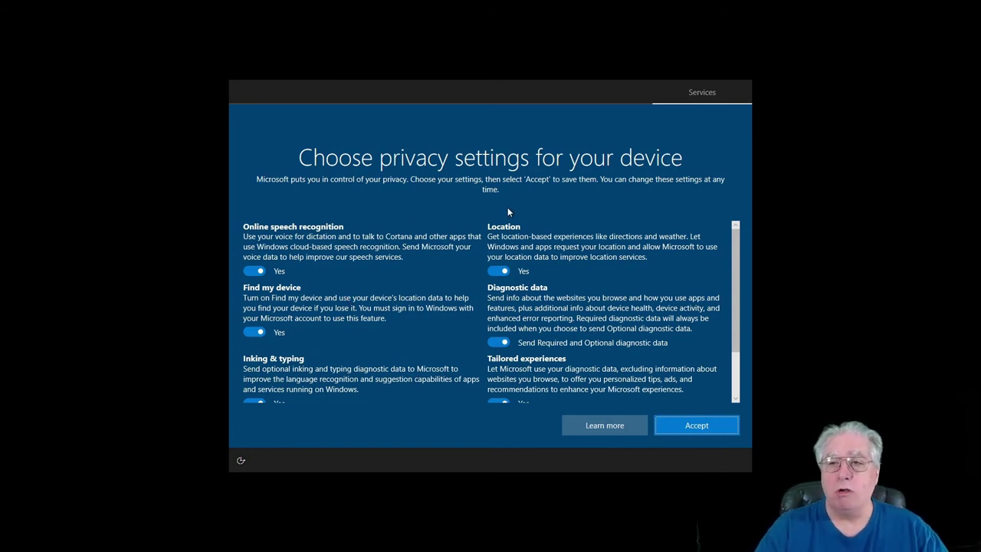
- Switch off speech, location, find my device, tailored experiences, advertising ID and inking; diagnostics Required only
{"action": "left_click", "coordinate": [251, 272]}
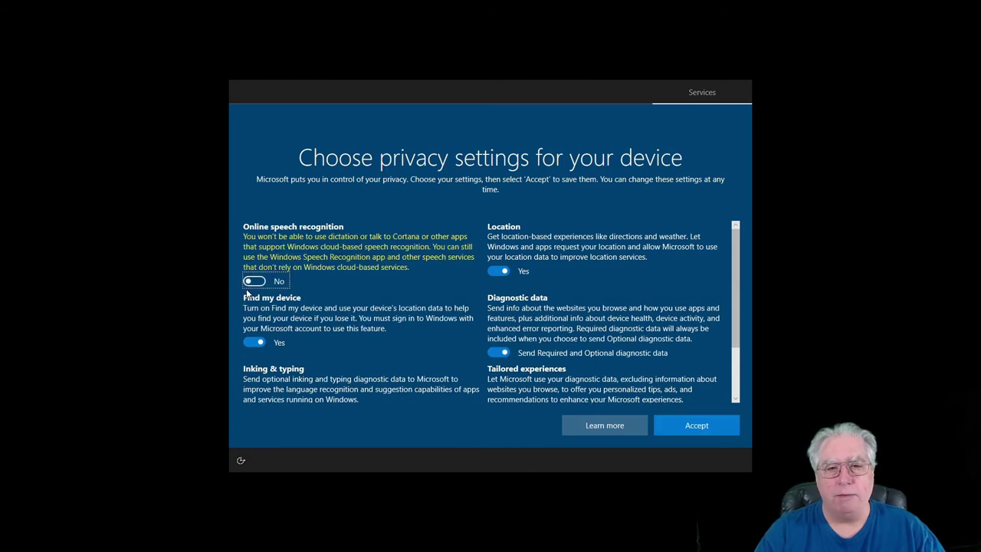
{"action": "left_click", "coordinate": [494, 270]}
{"action": "left_click", "coordinate": [494, 352]}
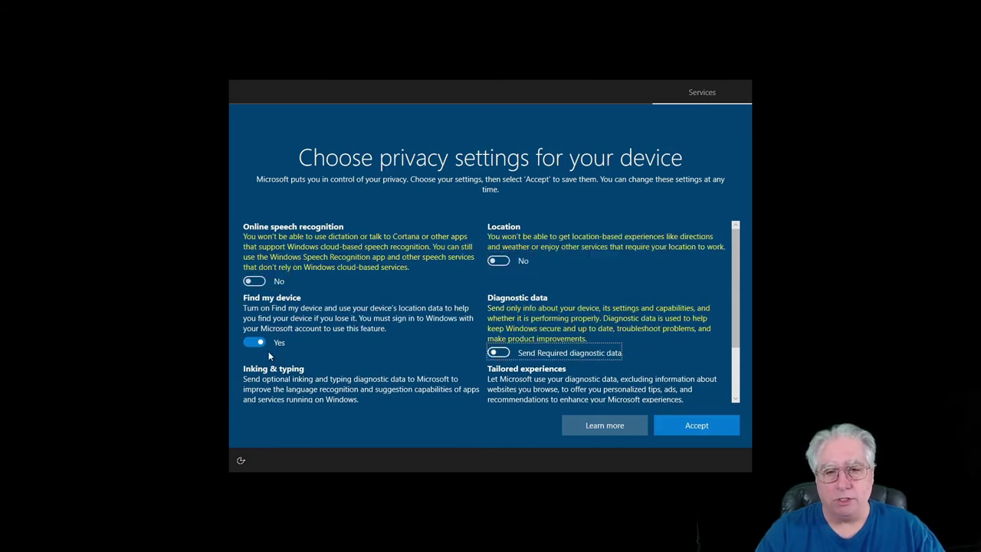
{"action": "left_click", "coordinate": [251, 343]}
{"action": "scroll", "coordinate": [402, 306], "scroll_direction": "down", "scroll_amount": 1}
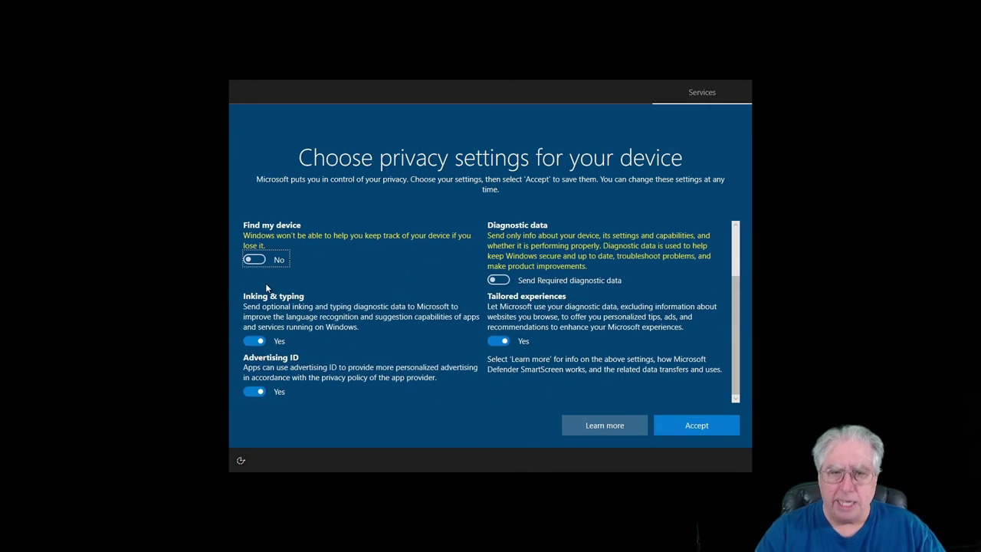
{"action": "left_click", "coordinate": [496, 340]}
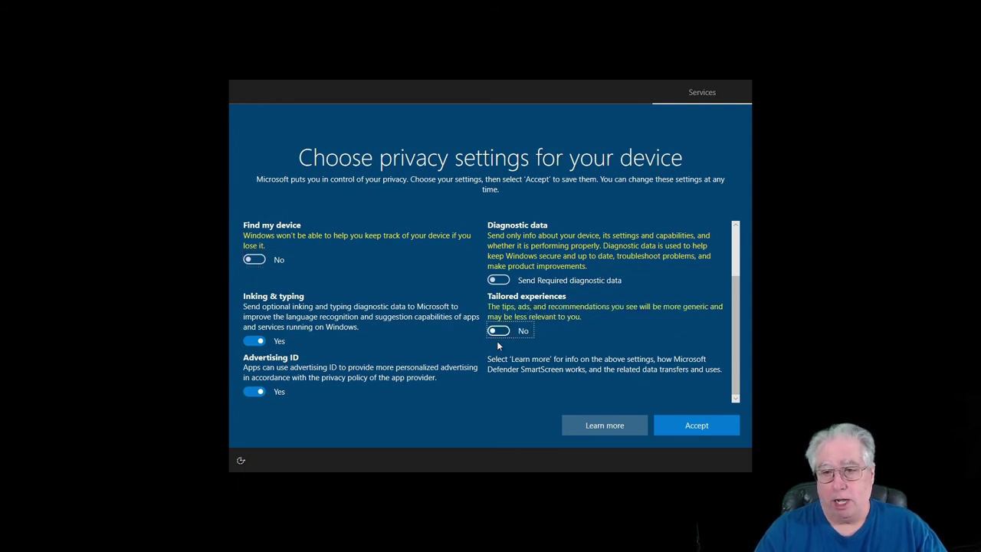
{"action": "left_click", "coordinate": [248, 391]}
{"action": "left_click", "coordinate": [250, 340]}
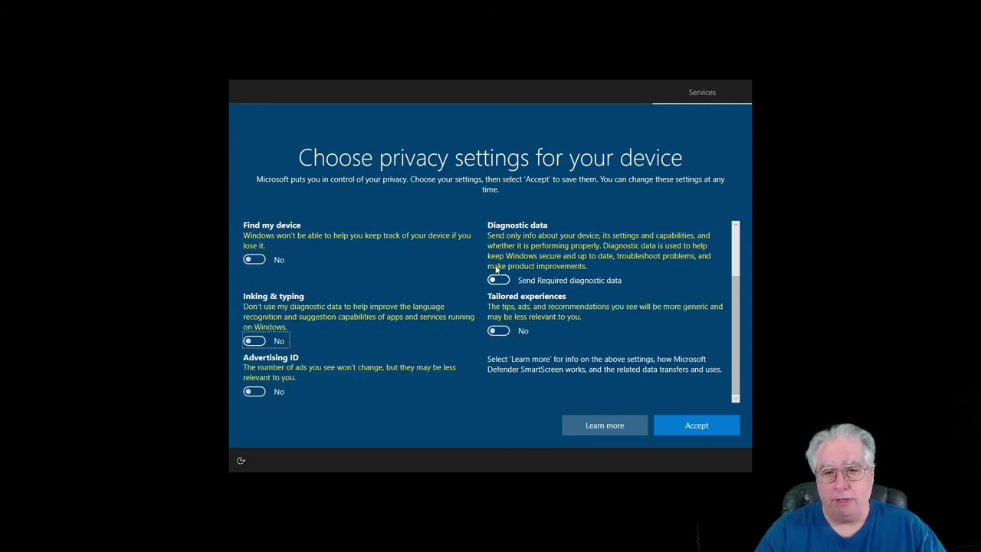
- Accept the privacy choices and choose Not now for Cortana so setup finishes
{"action": "left_click", "coordinate": [690, 425]}
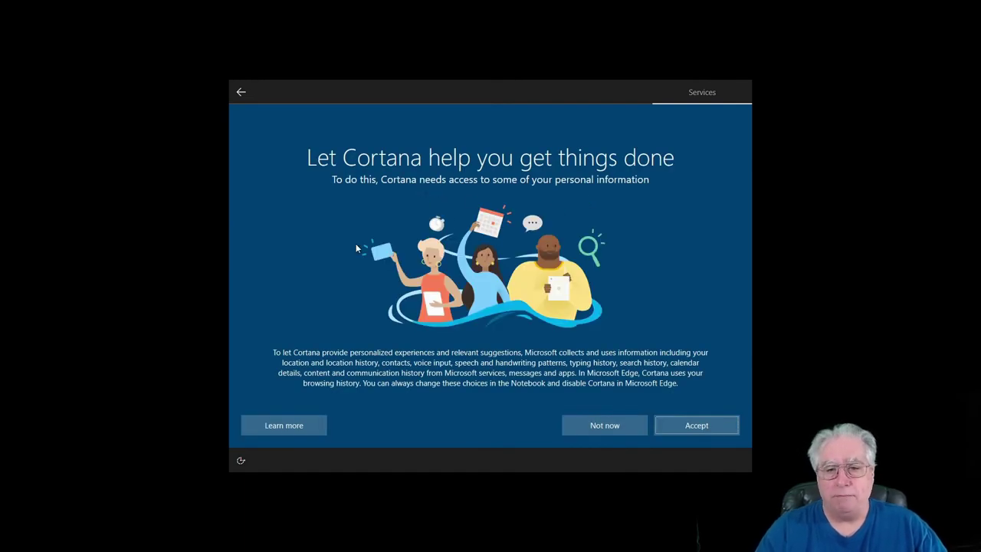
{"action": "left_click", "coordinate": [597, 427]}
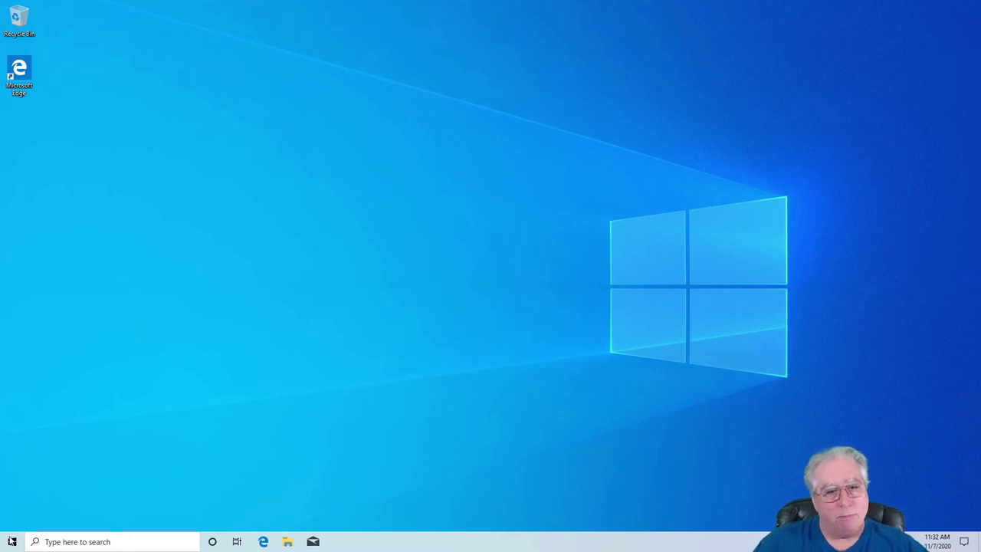
- Launch Settings from the Start menu and enlarge its window
{"action": "left_click", "coordinate": [11, 542]}
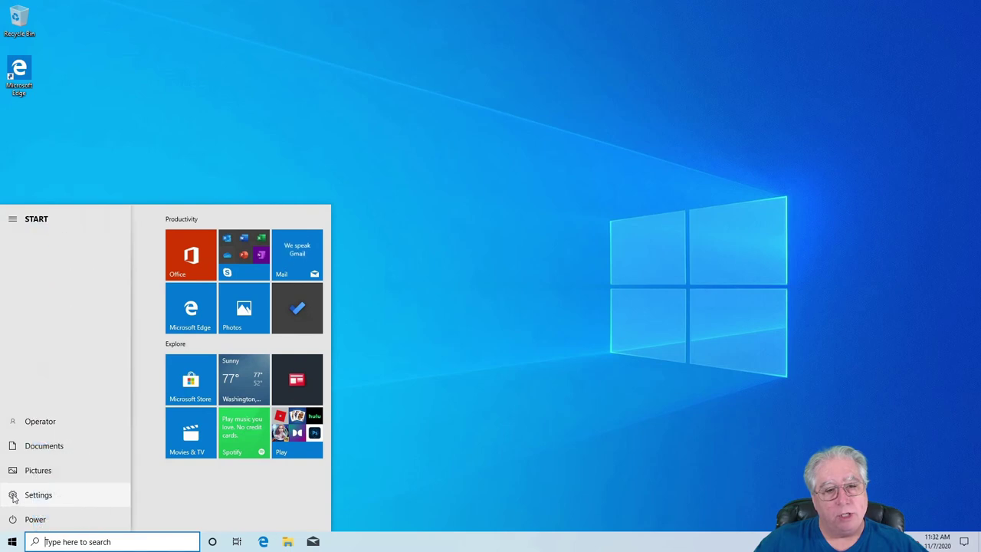
{"action": "left_click", "coordinate": [13, 495]}
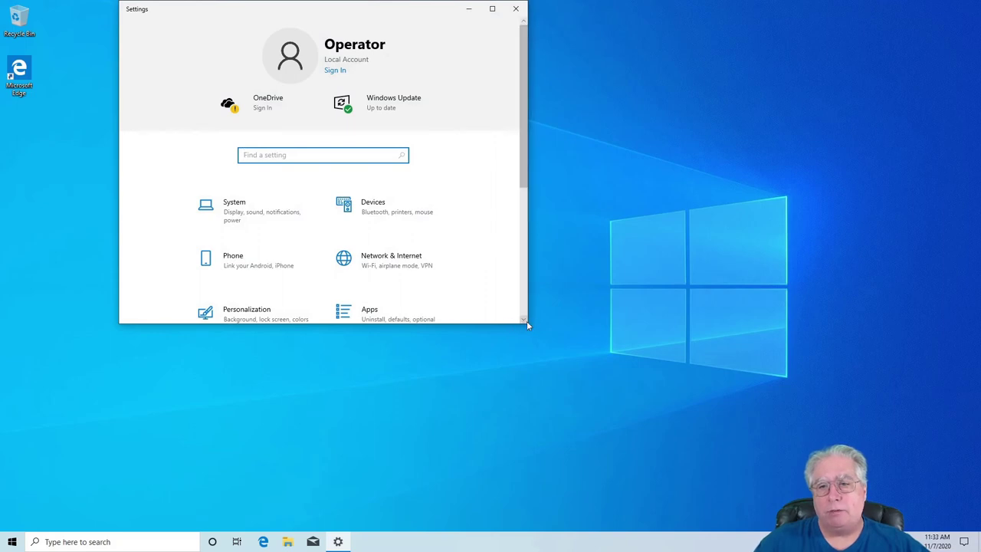
{"action": "left_click_drag", "start_coordinate": [529, 325], "coordinate": [721, 420]}
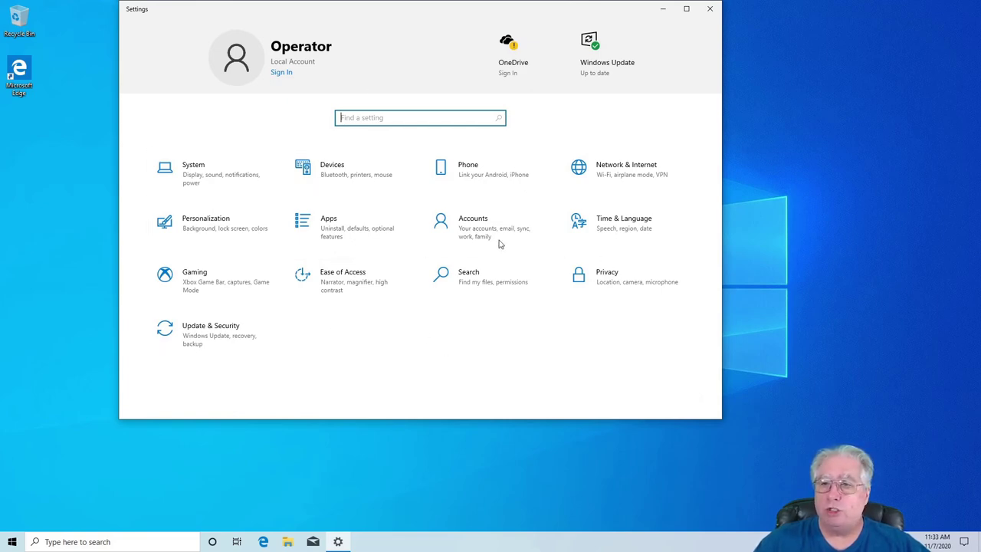
- In Privacy General, turn off language list access, app launch tracking and suggested content
{"action": "left_click", "coordinate": [597, 284]}
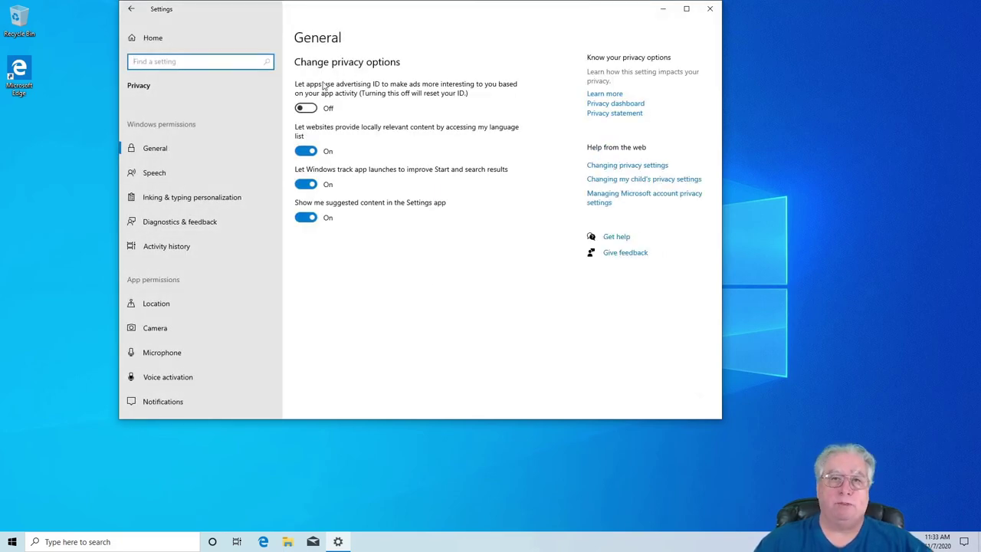
{"action": "left_click", "coordinate": [299, 153]}
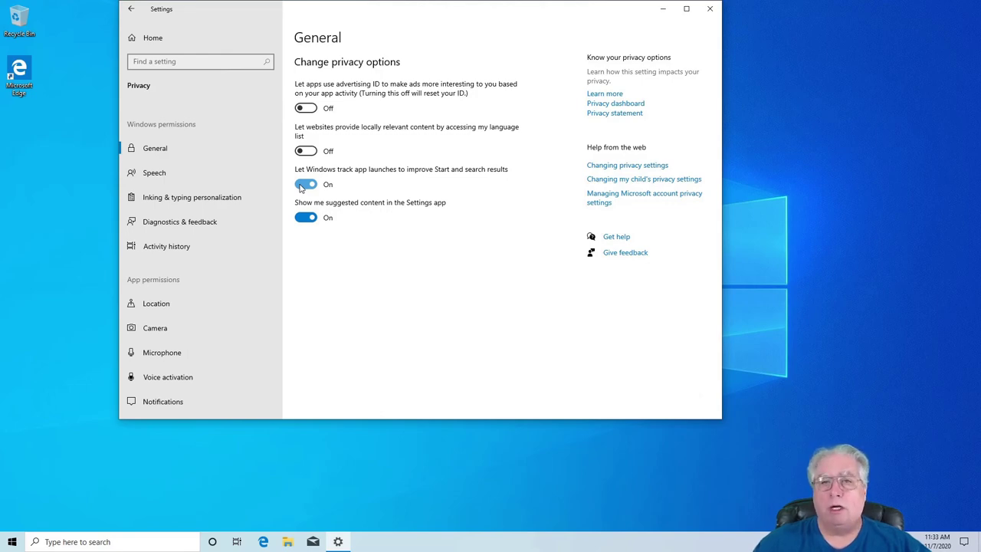
{"action": "left_click", "coordinate": [301, 188]}
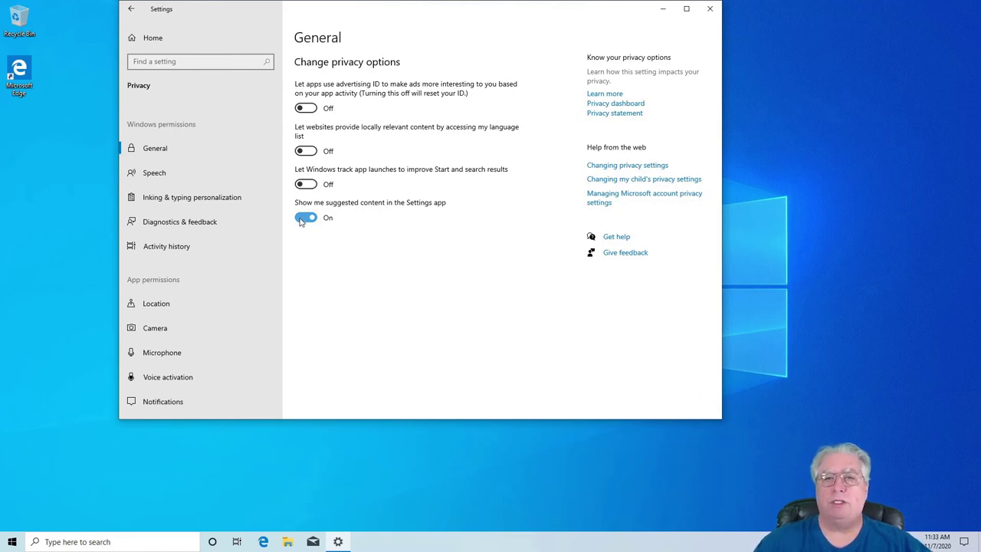
{"action": "left_click", "coordinate": [303, 218]}
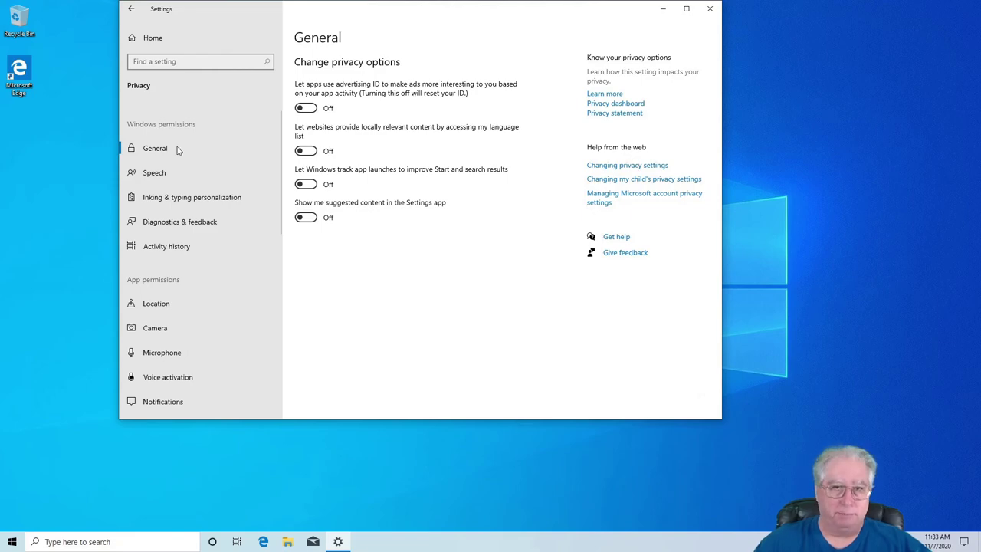
- Turn off Getting to know you under Inking & typing personalization
{"action": "left_click", "coordinate": [158, 175]}
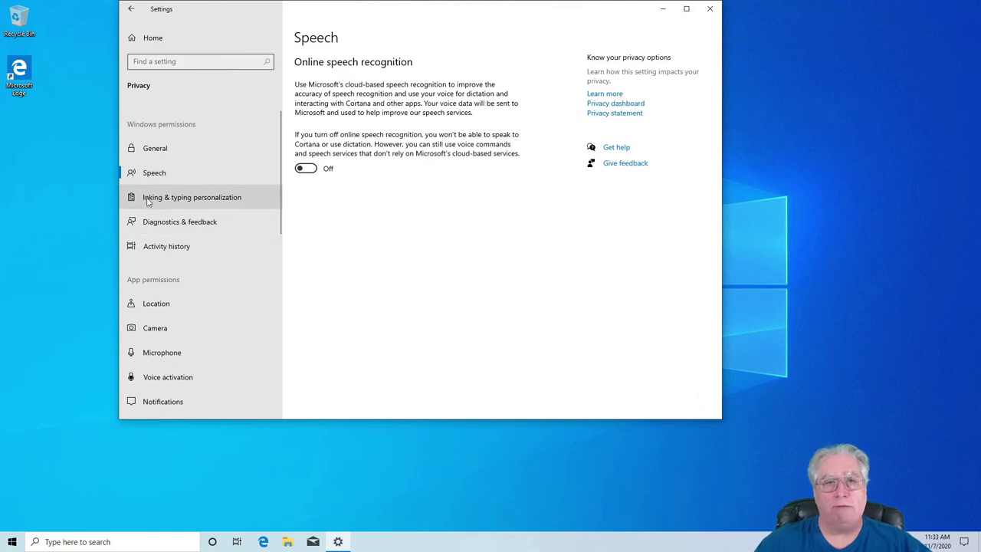
{"action": "left_click", "coordinate": [163, 201]}
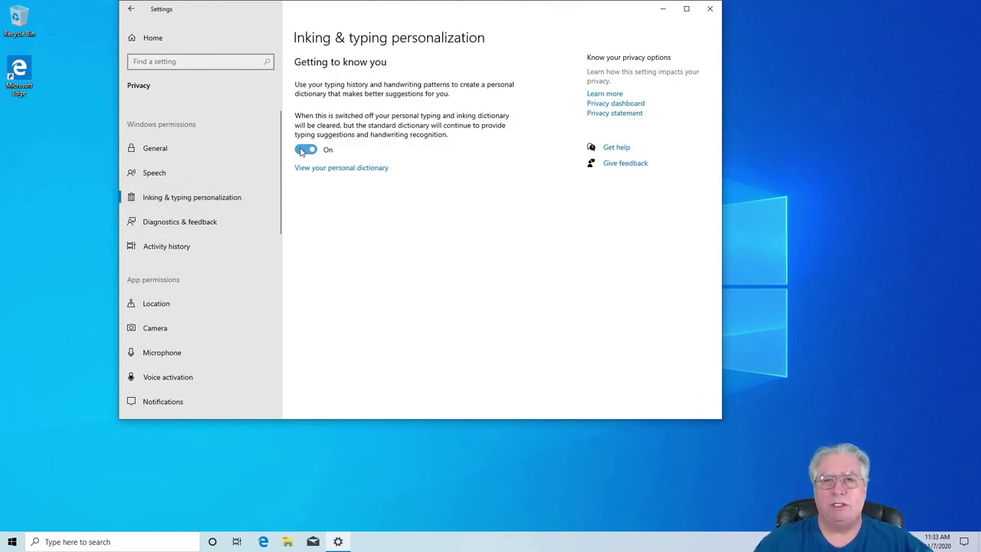
{"action": "left_click", "coordinate": [305, 149]}
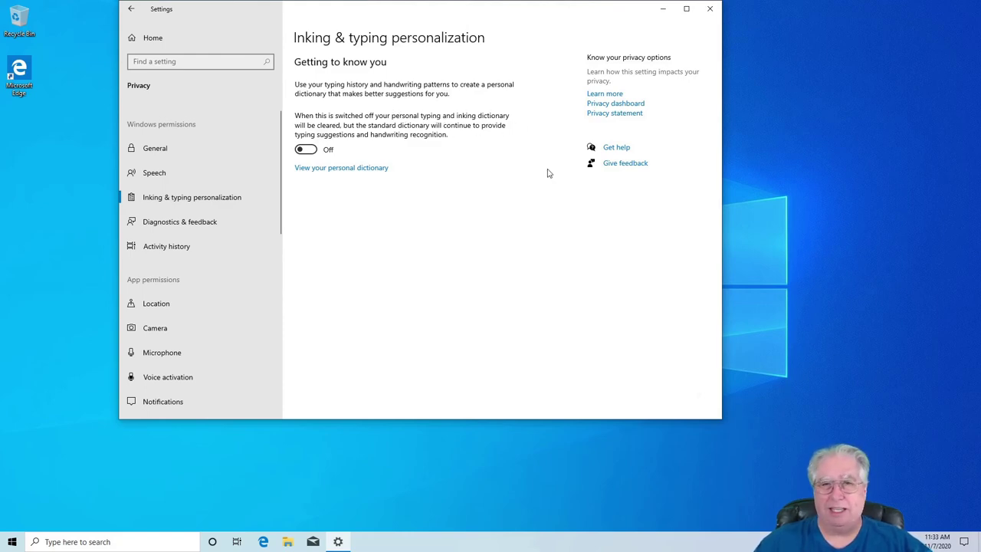
- On Diagnostics & feedback, set feedback frequency to Never and delete the device's diagnostic data
{"action": "left_click", "coordinate": [156, 223]}
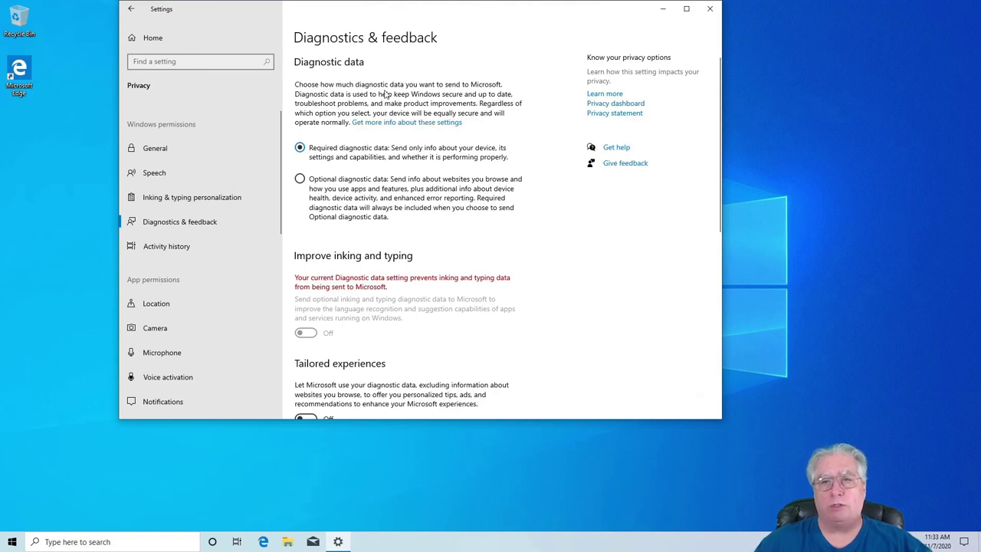
{"action": "scroll", "coordinate": [427, 172], "scroll_direction": "down", "scroll_amount": 3}
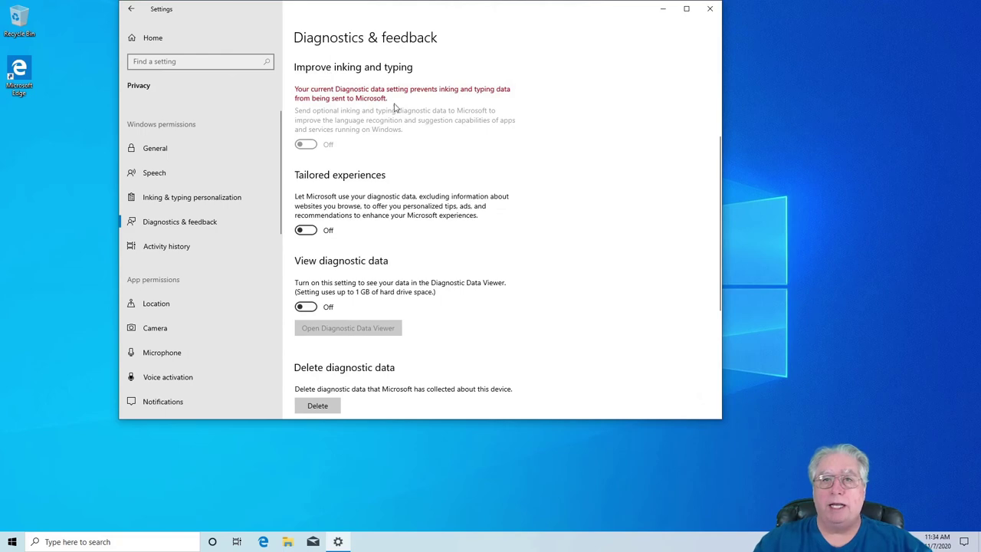
{"action": "scroll", "coordinate": [475, 175], "scroll_direction": "down", "scroll_amount": 2}
{"action": "scroll", "coordinate": [439, 167], "scroll_direction": "down", "scroll_amount": 2}
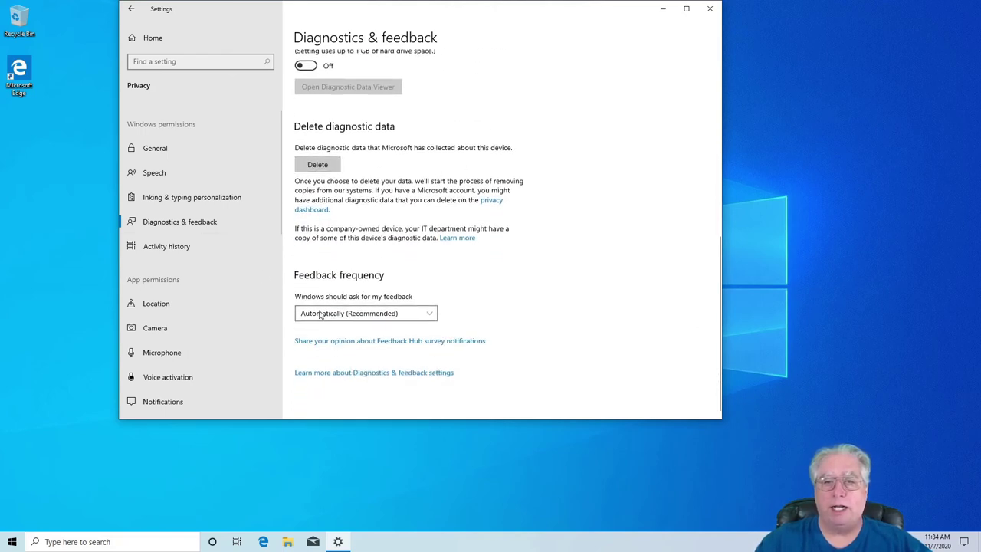
{"action": "left_click", "coordinate": [430, 314]}
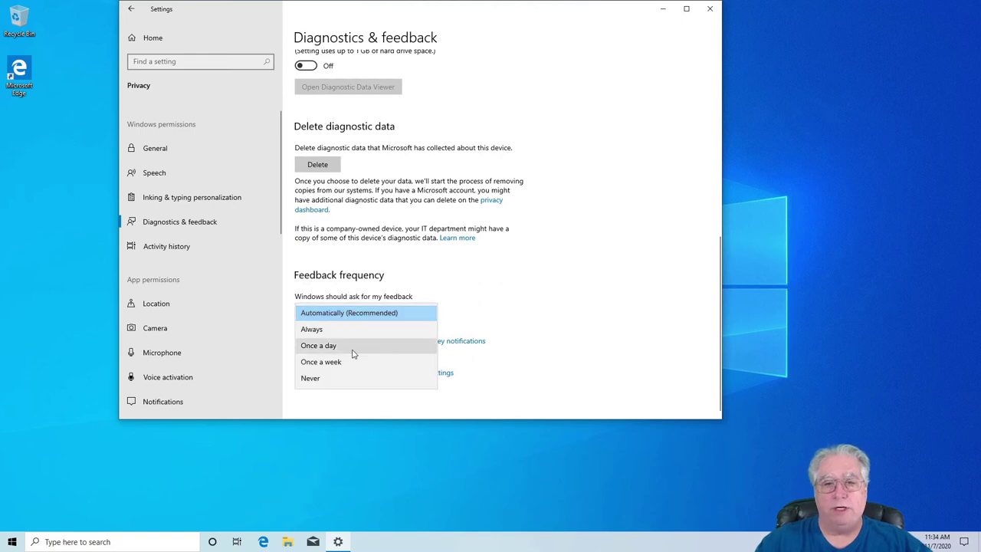
{"action": "left_click", "coordinate": [320, 379]}
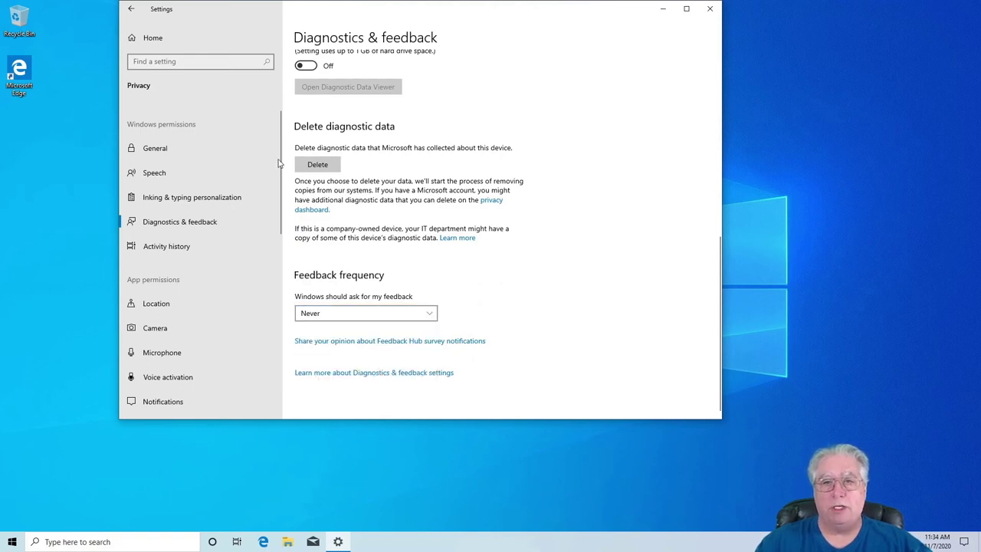
{"action": "left_click", "coordinate": [318, 165]}
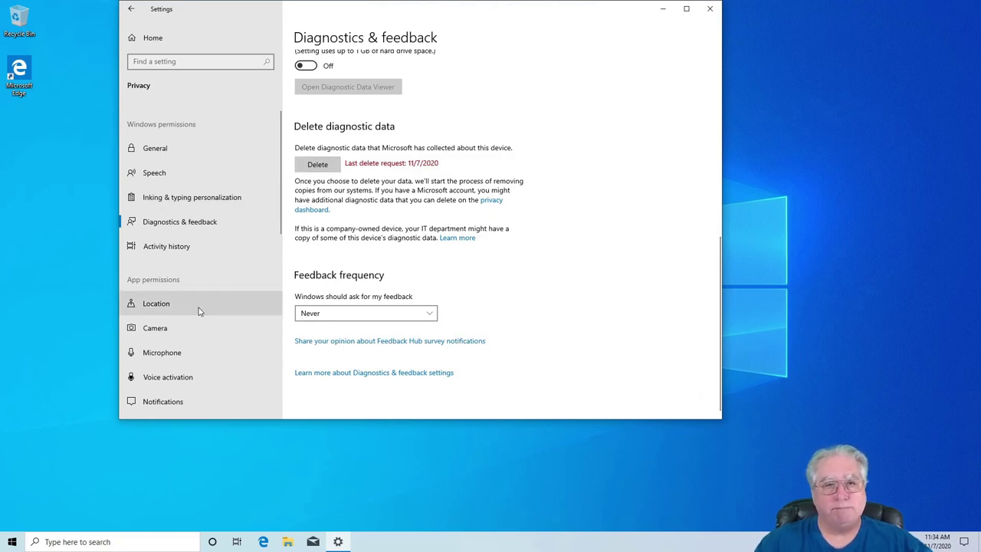
- Stop storing activity history on this device and clear the existing history
{"action": "left_click", "coordinate": [144, 251]}
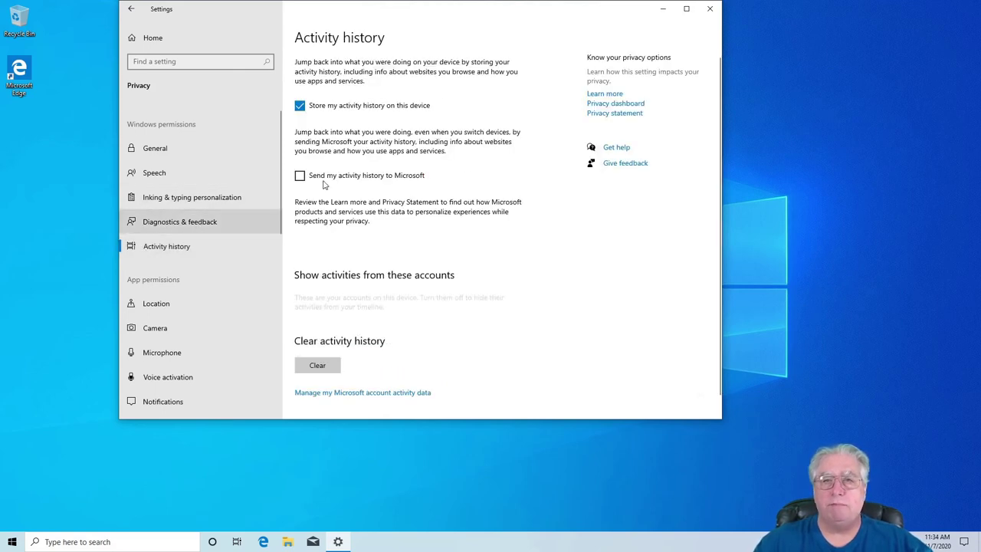
{"action": "left_click", "coordinate": [300, 106]}
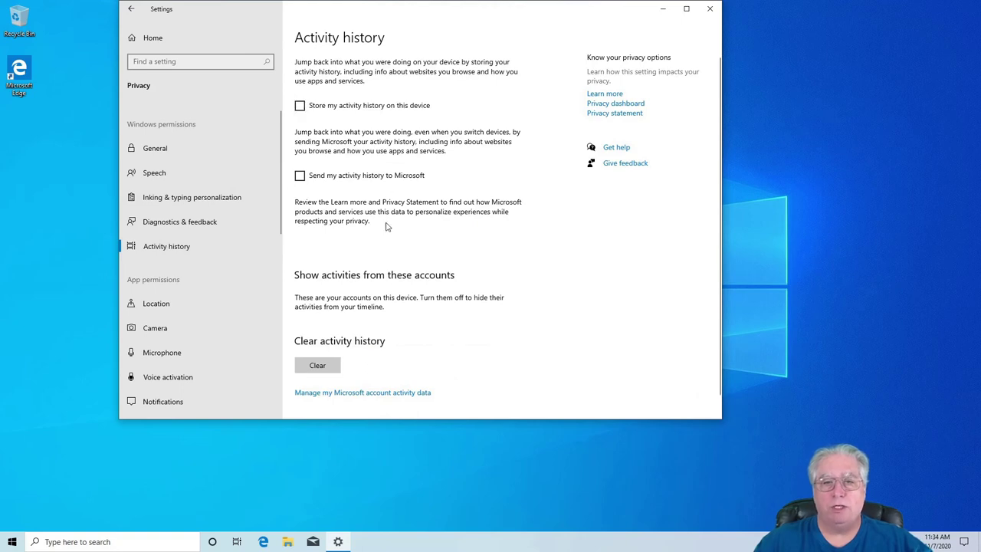
{"action": "left_click", "coordinate": [298, 360]}
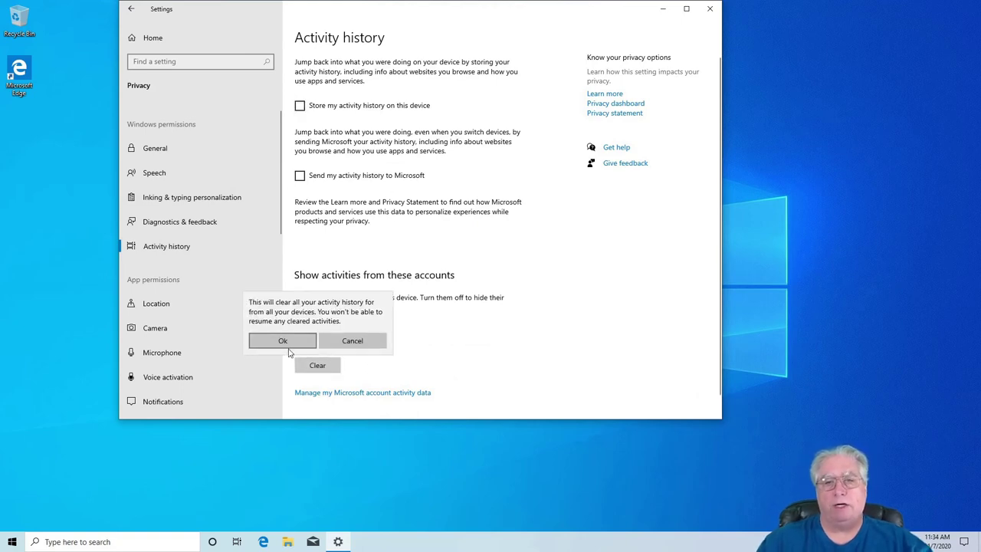
{"action": "left_click", "coordinate": [283, 344]}
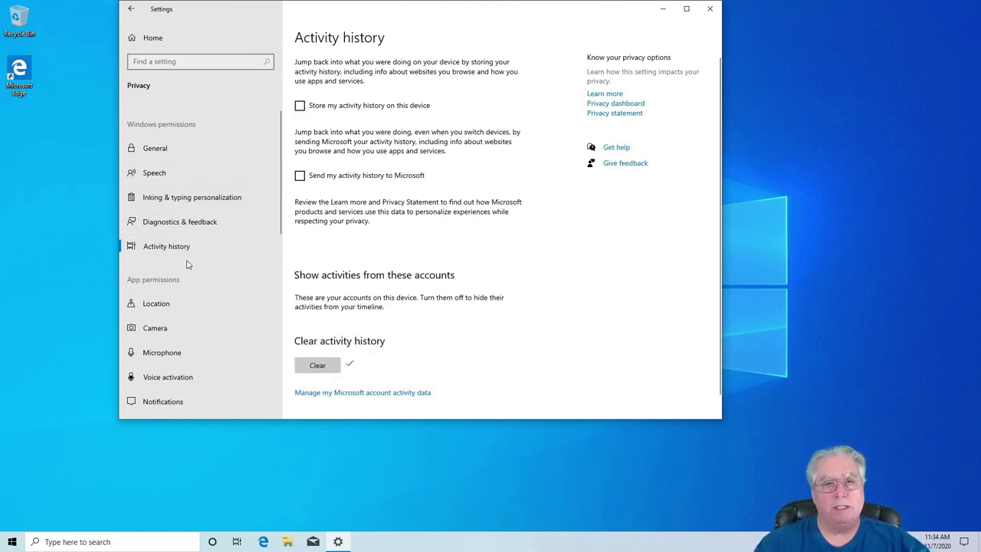
- Go to the Location privacy page in the Privacy sidebar
{"action": "scroll", "coordinate": [160, 268], "scroll_direction": "down", "scroll_amount": 3}
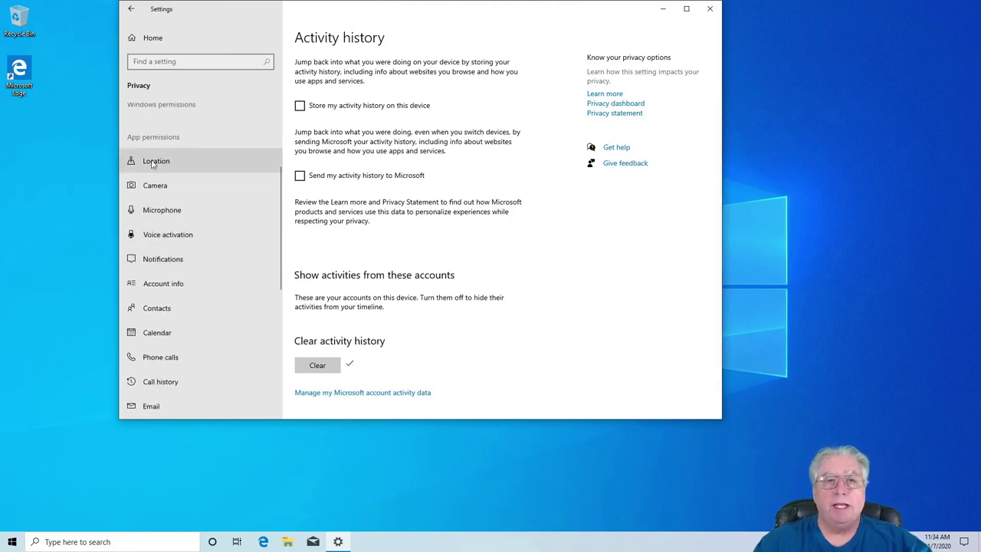
{"action": "scroll", "coordinate": [161, 167], "scroll_direction": "down", "scroll_amount": 6}
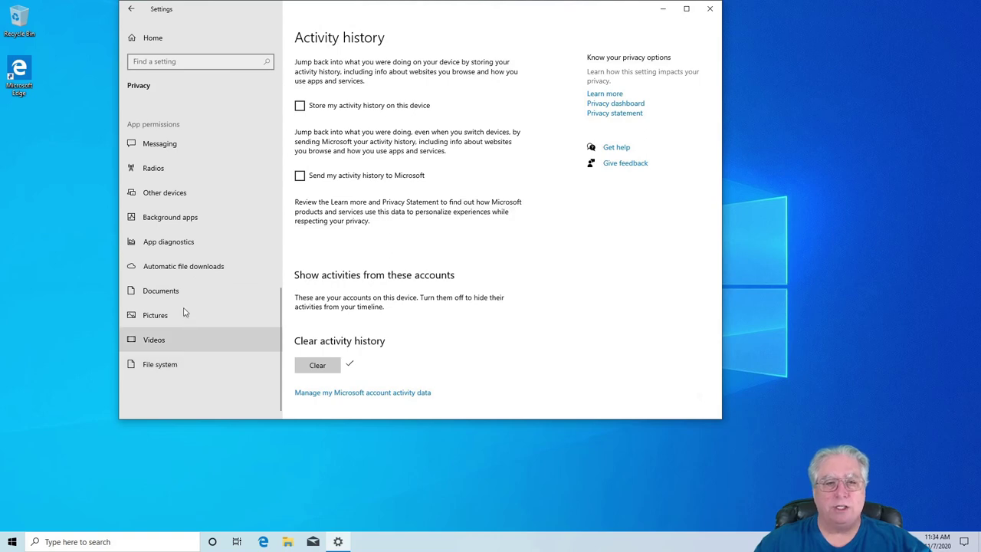
{"action": "scroll", "coordinate": [184, 313], "scroll_direction": "up", "scroll_amount": 9}
{"action": "scroll", "coordinate": [184, 313], "scroll_direction": "up", "scroll_amount": 3}
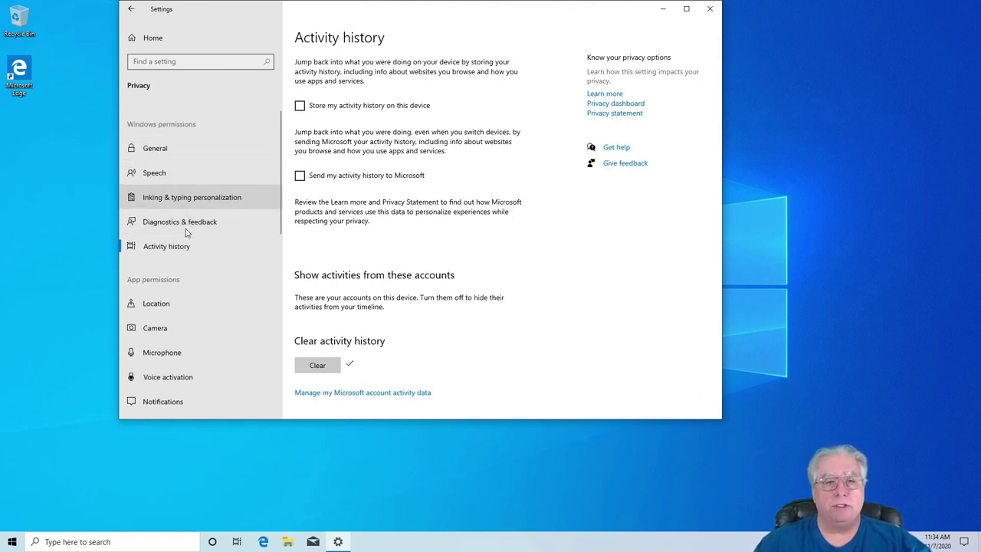
{"action": "scroll", "coordinate": [186, 230], "scroll_direction": "down", "scroll_amount": 4}
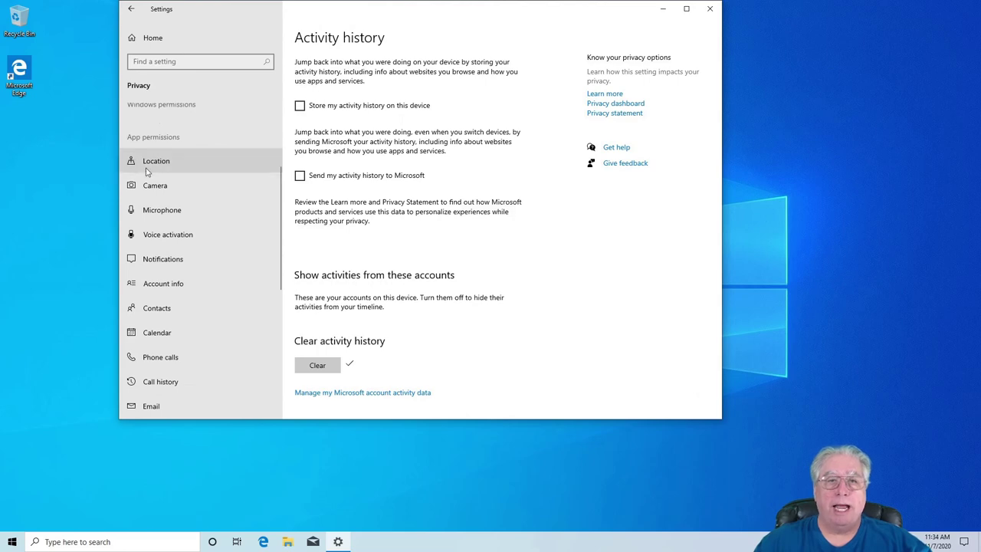
{"action": "left_click", "coordinate": [155, 163]}
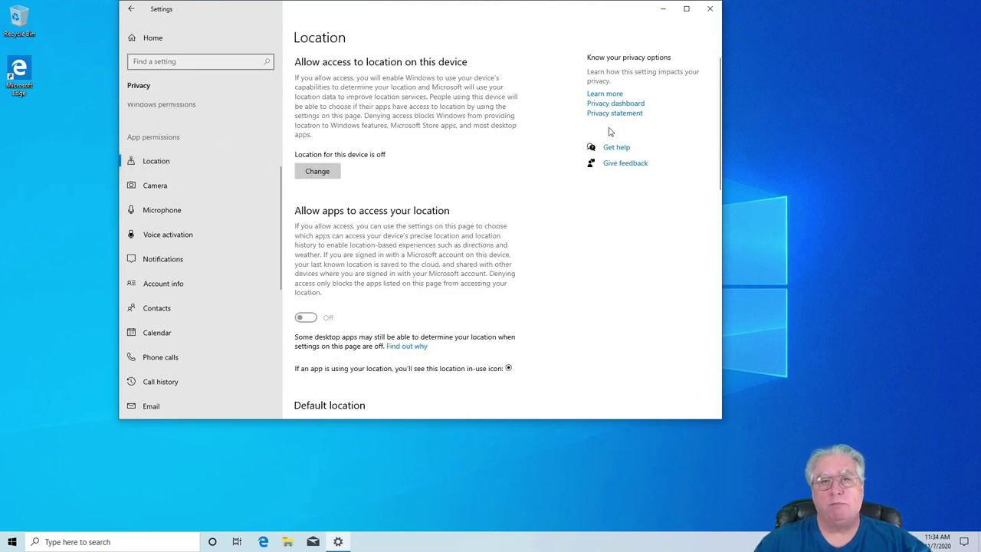
- On the Camera page, block Microsoft Edge, Feedback Hub and 3D Viewer from using the camera
{"action": "left_click", "coordinate": [139, 187]}
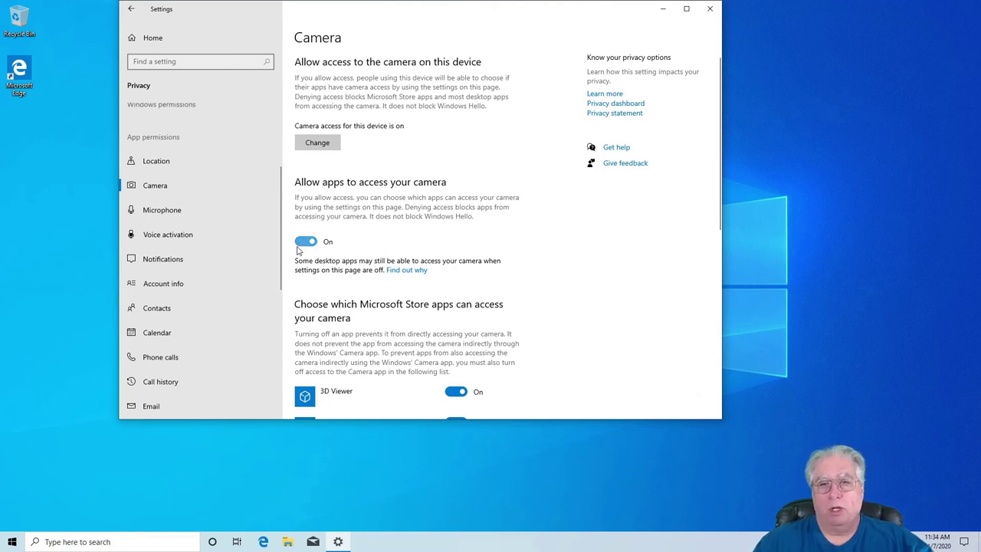
{"action": "scroll", "coordinate": [533, 319], "scroll_direction": "down", "scroll_amount": 3}
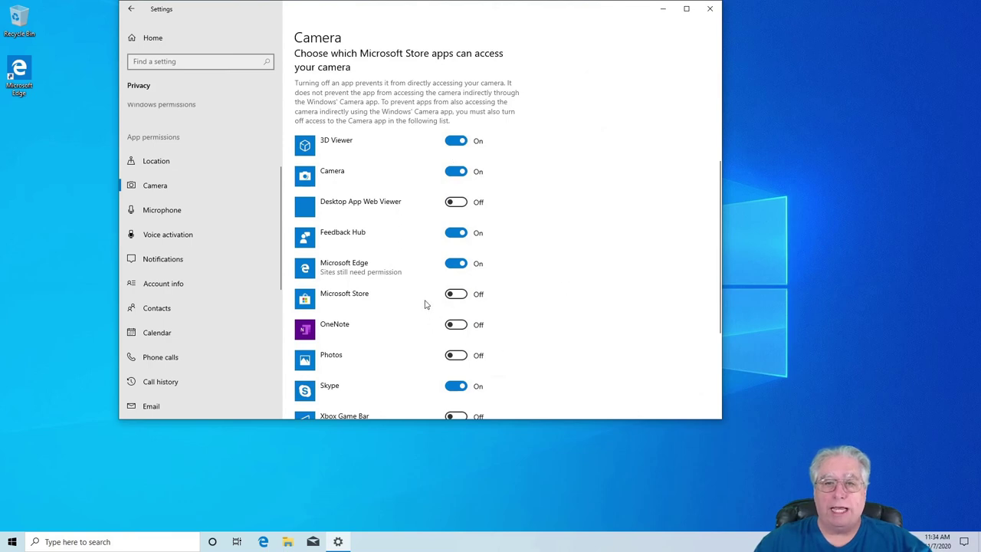
{"action": "scroll", "coordinate": [424, 305], "scroll_direction": "down", "scroll_amount": 3}
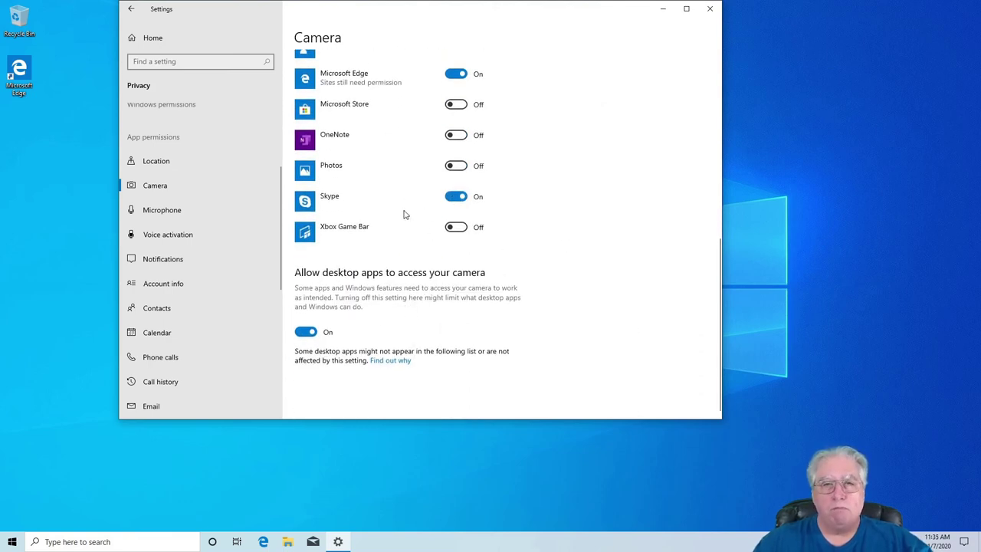
{"action": "scroll", "coordinate": [397, 190], "scroll_direction": "up", "scroll_amount": 3}
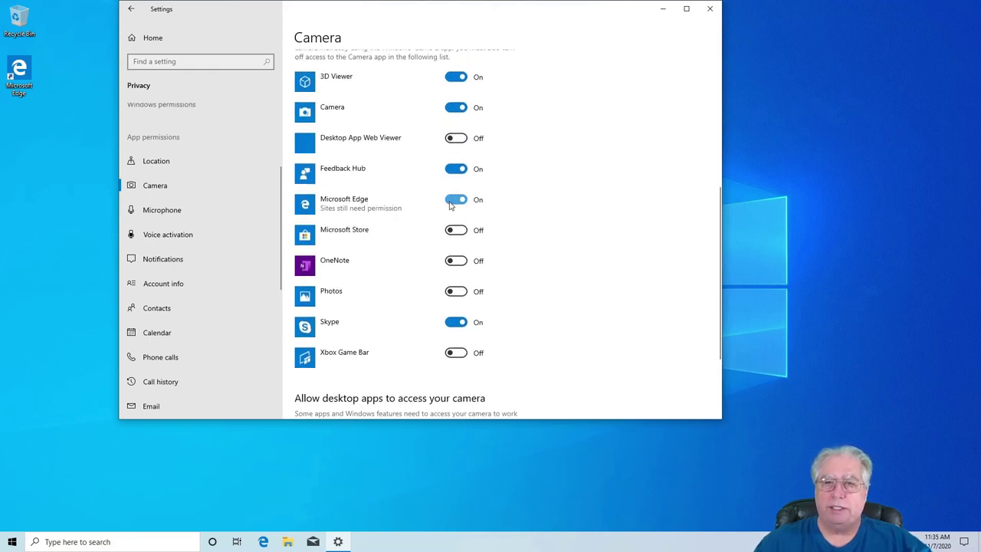
{"action": "left_click", "coordinate": [452, 201]}
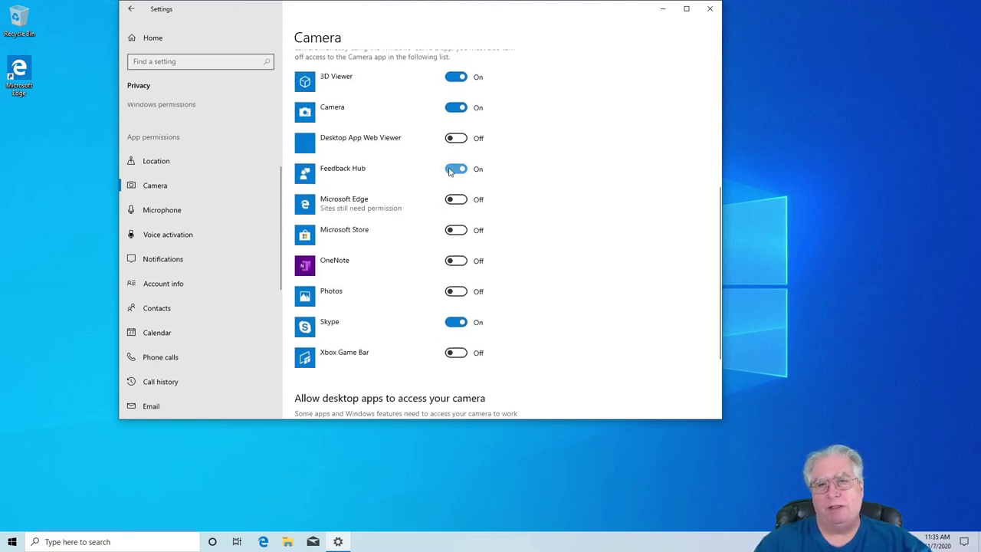
{"action": "left_click", "coordinate": [453, 168]}
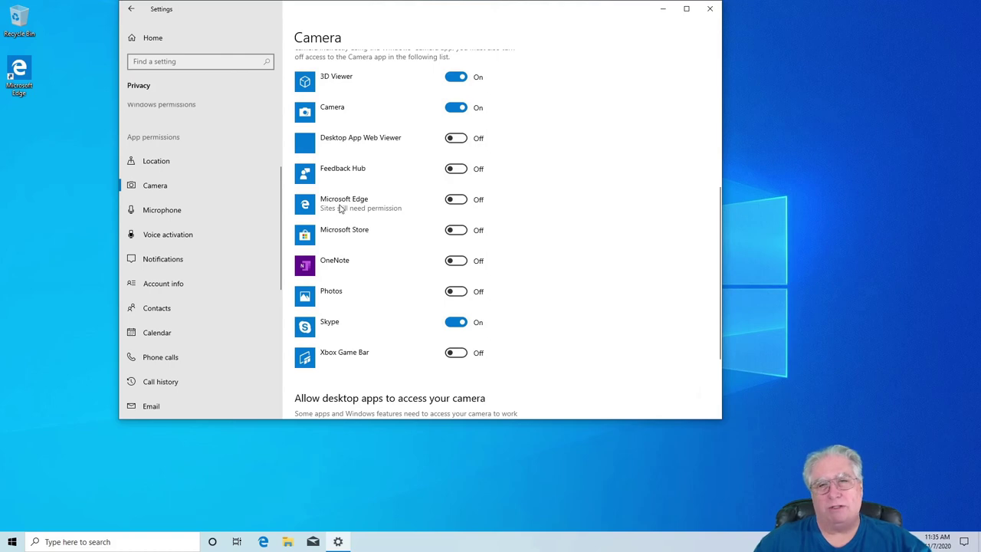
{"action": "scroll", "coordinate": [392, 239], "scroll_direction": "up", "scroll_amount": 3}
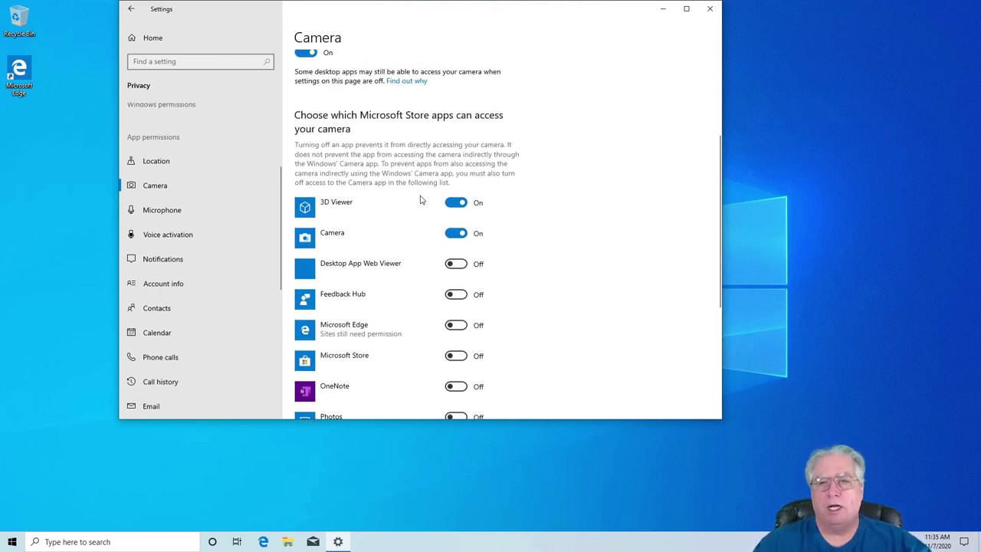
{"action": "left_click", "coordinate": [454, 202]}
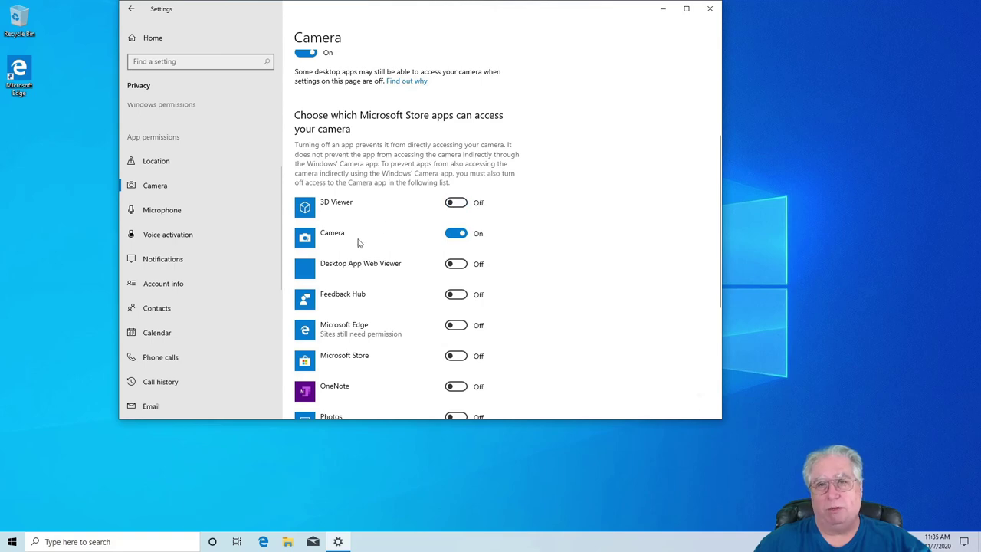
{"action": "scroll", "coordinate": [385, 273], "scroll_direction": "down", "scroll_amount": 5}
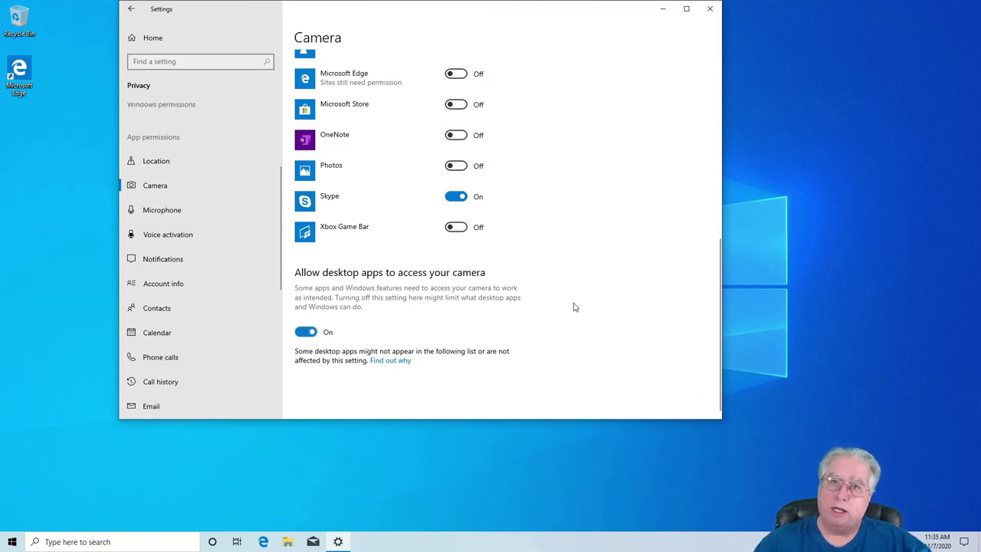
{"action": "scroll", "coordinate": [558, 287], "scroll_direction": "up", "scroll_amount": 6}
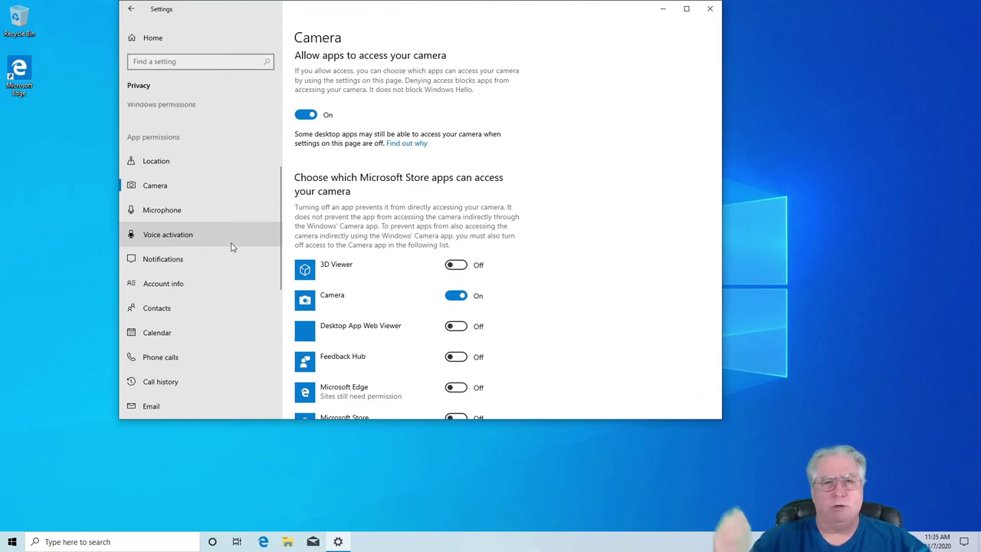
{"action": "scroll", "coordinate": [232, 246], "scroll_direction": "down", "scroll_amount": 1}
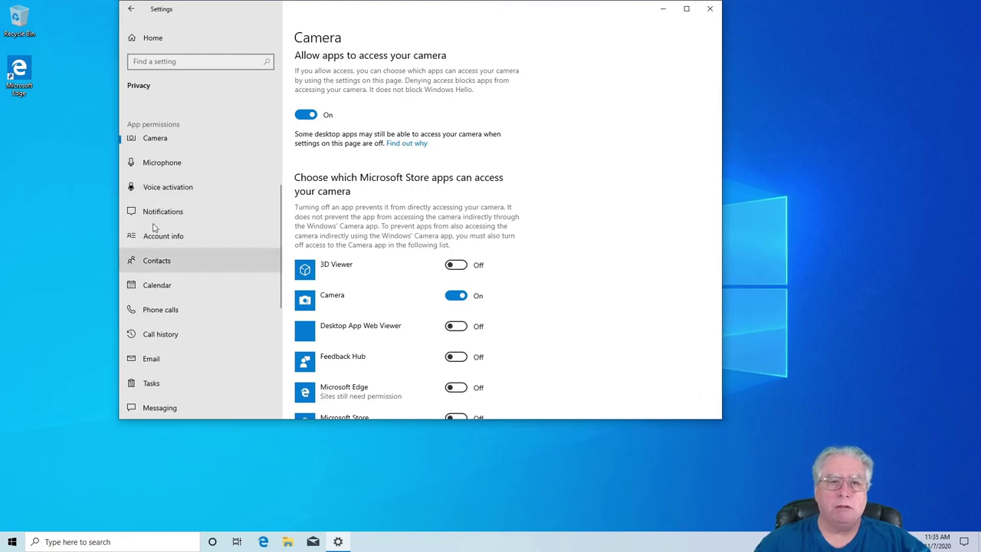
- Switch off app voice activation and the headset button press default app option
{"action": "left_click", "coordinate": [158, 191]}
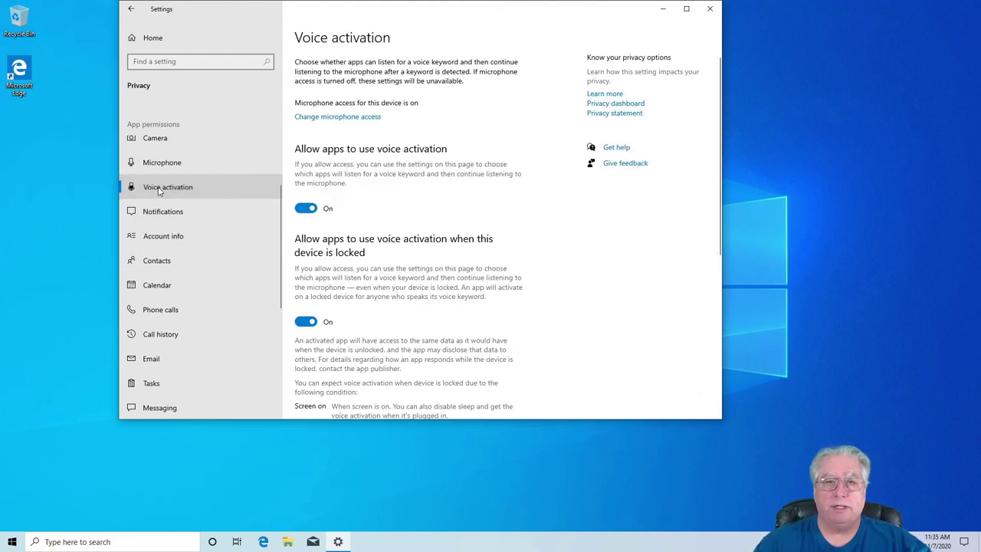
{"action": "left_click", "coordinate": [303, 210]}
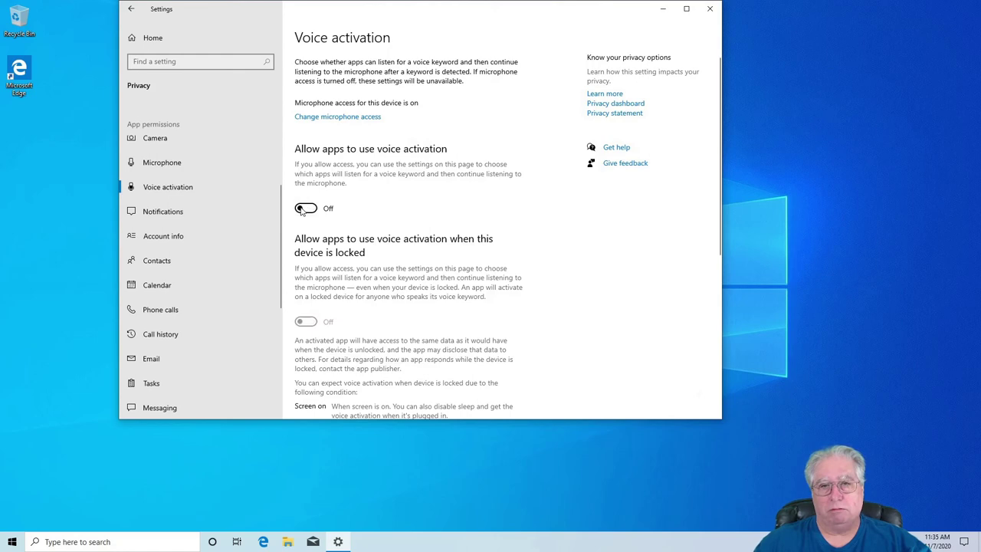
{"action": "scroll", "coordinate": [296, 260], "scroll_direction": "down", "scroll_amount": 5}
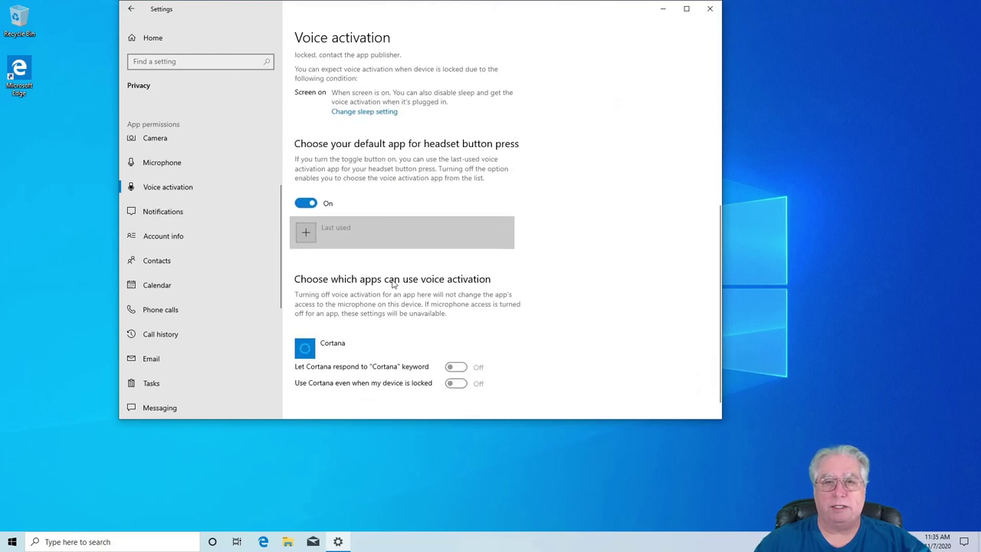
{"action": "left_click", "coordinate": [301, 203]}
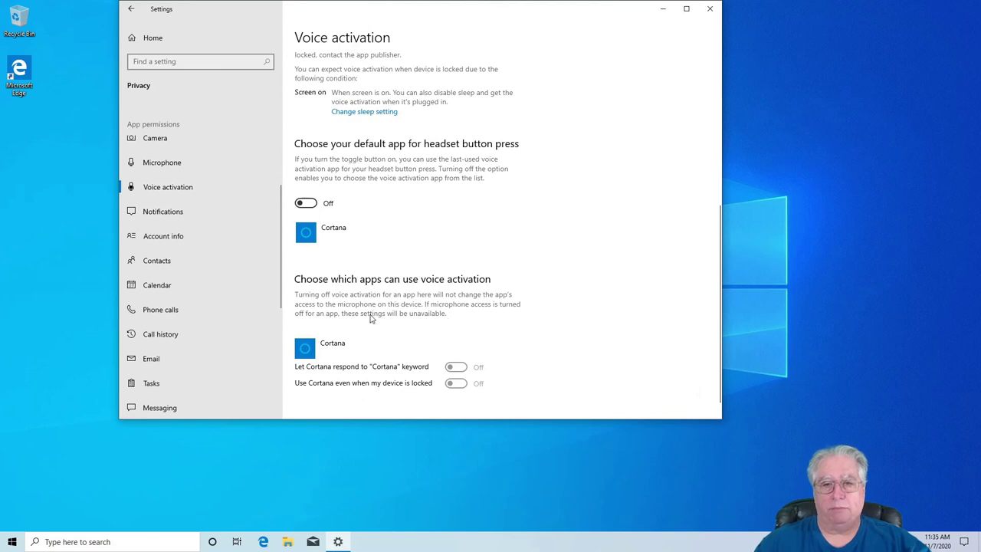
{"action": "scroll", "coordinate": [369, 322], "scroll_direction": "down", "scroll_amount": 1}
{"action": "scroll", "coordinate": [371, 346], "scroll_direction": "up", "scroll_amount": 3}
{"action": "scroll", "coordinate": [370, 347], "scroll_direction": "down", "scroll_amount": 3}
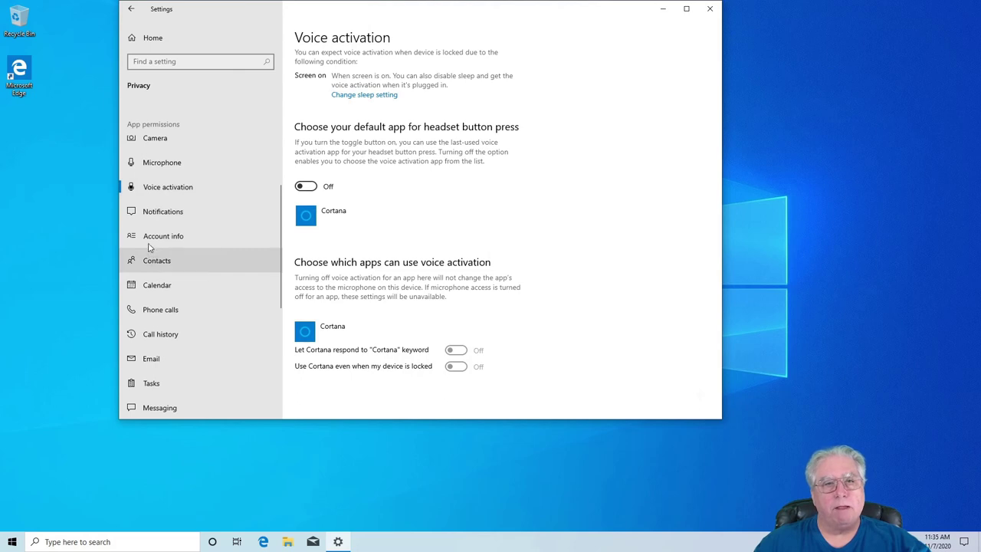
- Switch off 'Allow apps to access your notifications' and 'Allow apps to access your contacts'
{"action": "left_click", "coordinate": [152, 212]}
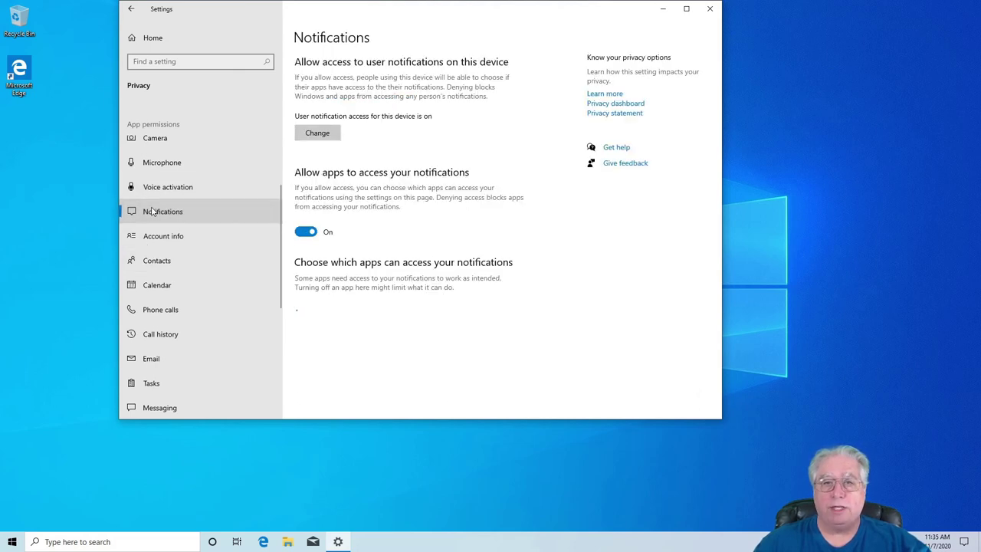
{"action": "left_click", "coordinate": [305, 232]}
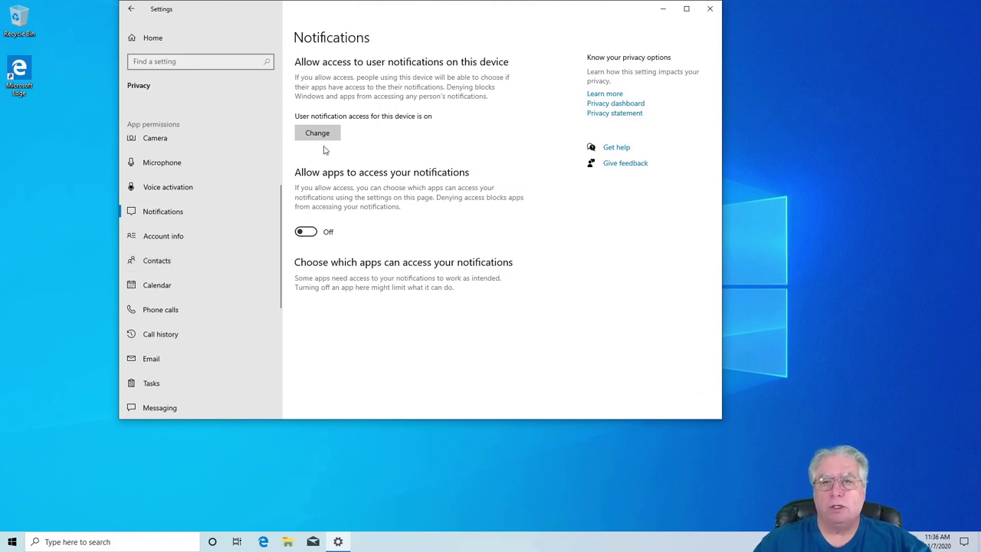
{"action": "left_click", "coordinate": [157, 262]}
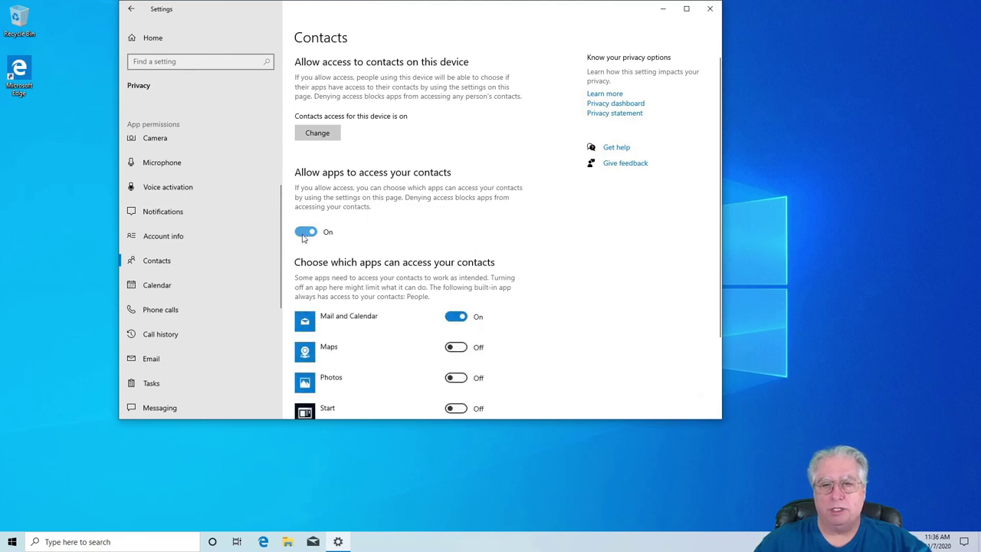
{"action": "scroll", "coordinate": [373, 284], "scroll_direction": "down", "scroll_amount": 3}
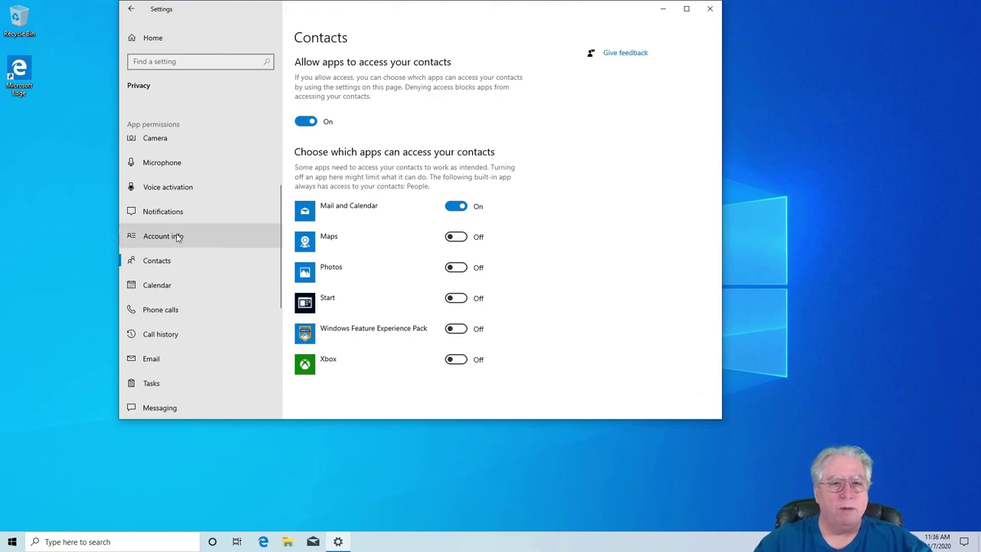
{"action": "left_click", "coordinate": [305, 122]}
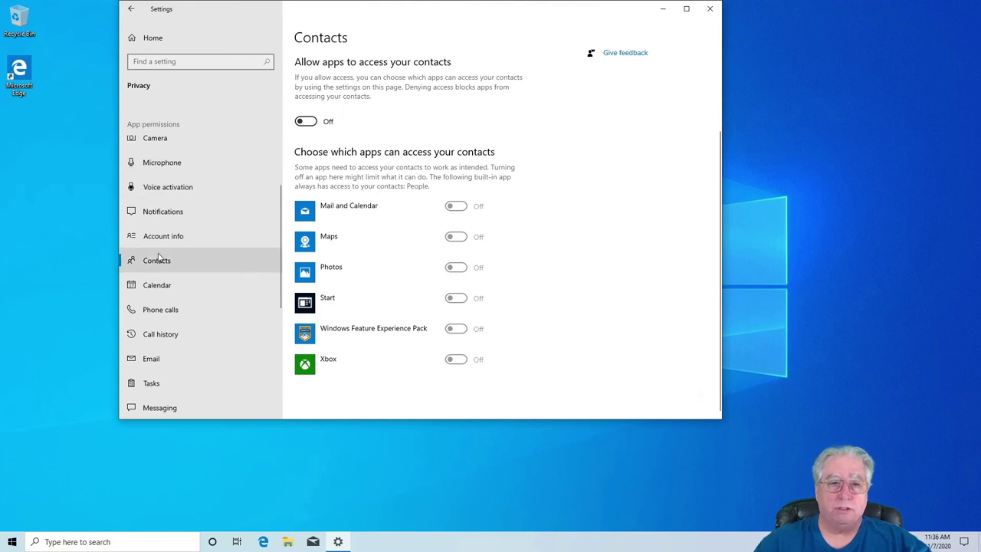
- Block app calendar access, then turn off phone call access for apps and the whole device
{"action": "left_click", "coordinate": [158, 285]}
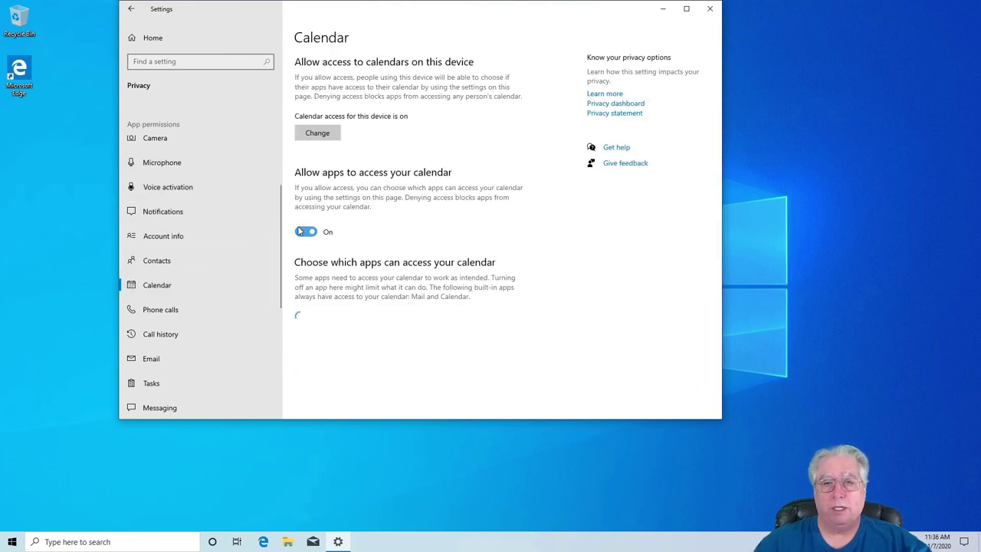
{"action": "left_click", "coordinate": [304, 237]}
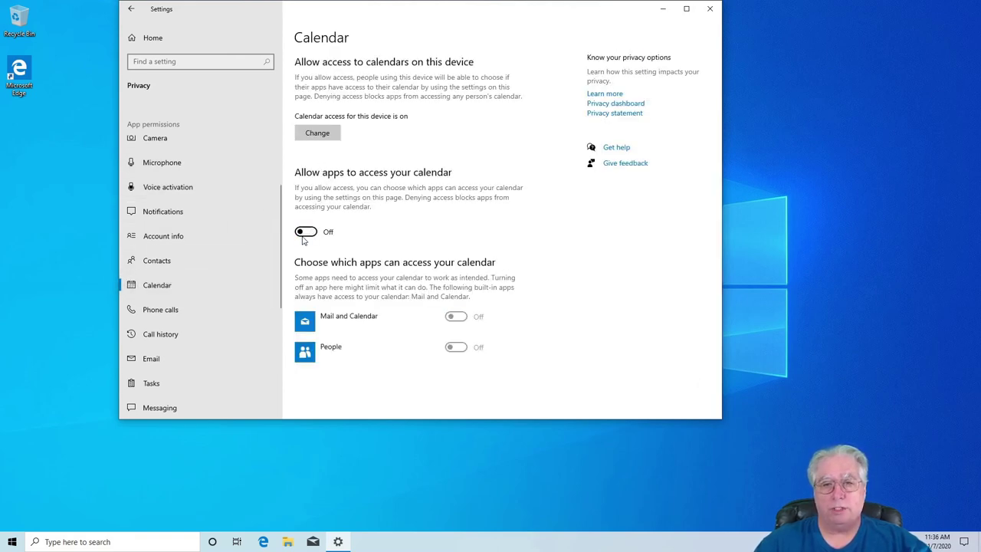
{"action": "left_click", "coordinate": [161, 309]}
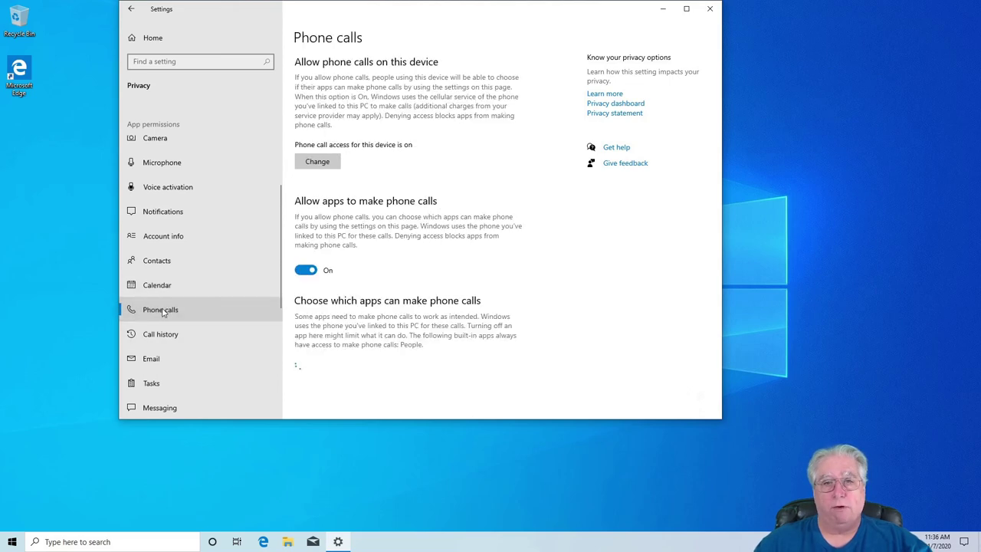
{"action": "left_click", "coordinate": [305, 272]}
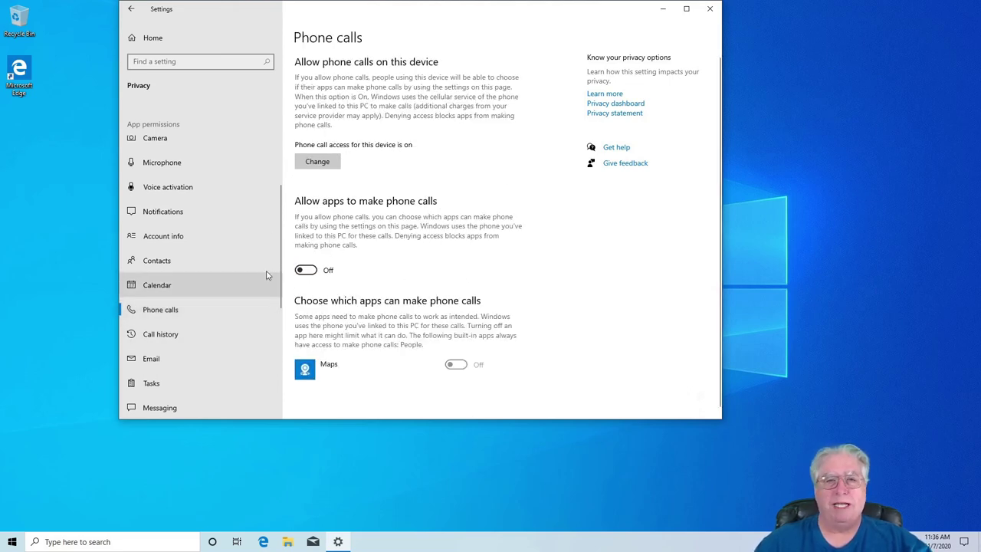
{"action": "scroll", "coordinate": [173, 294], "scroll_direction": "down", "scroll_amount": 1}
{"action": "scroll", "coordinate": [174, 295], "scroll_direction": "down", "scroll_amount": 2}
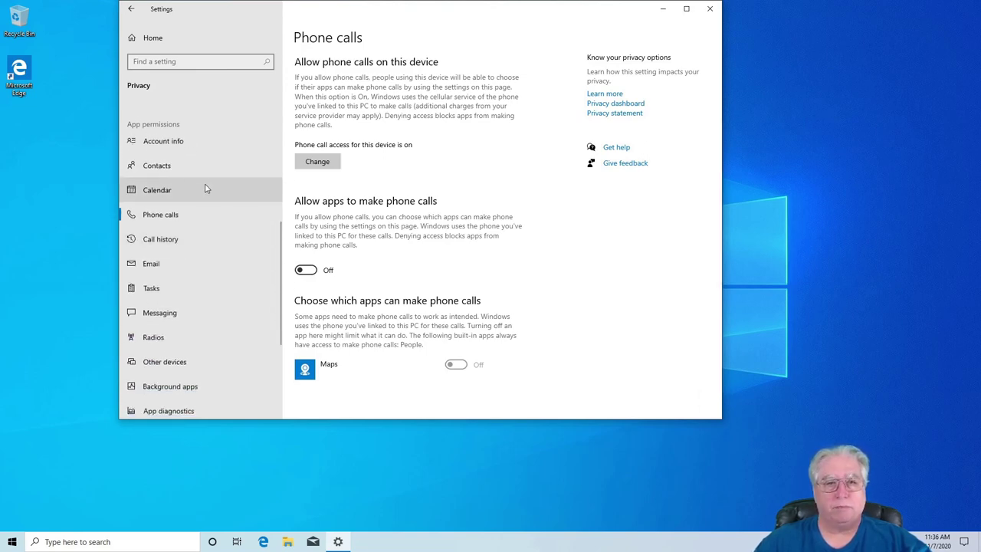
{"action": "left_click", "coordinate": [318, 163]}
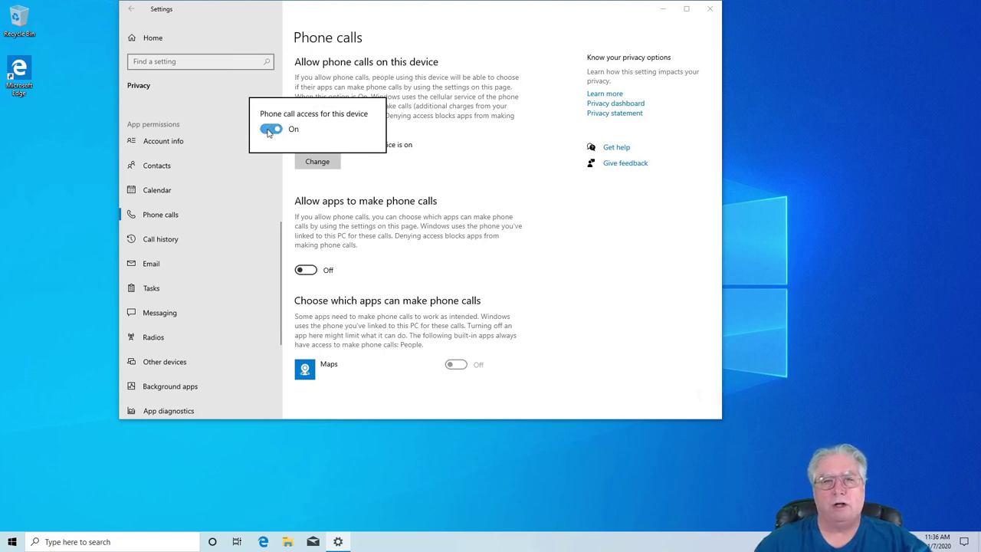
{"action": "left_click", "coordinate": [269, 131]}
{"action": "left_click", "coordinate": [422, 163]}
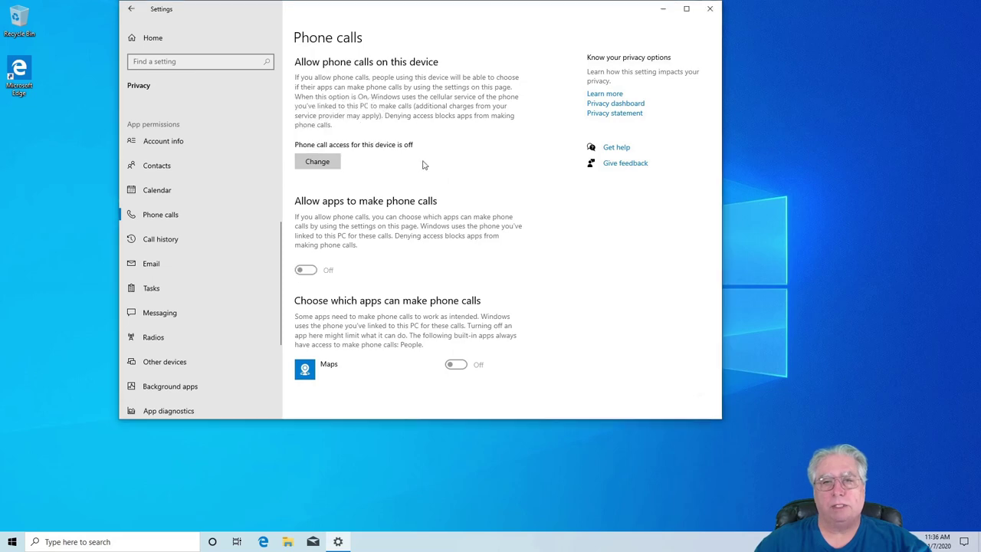
- Back on the Calendar page, turn off calendar access for the whole device
{"action": "left_click", "coordinate": [156, 192]}
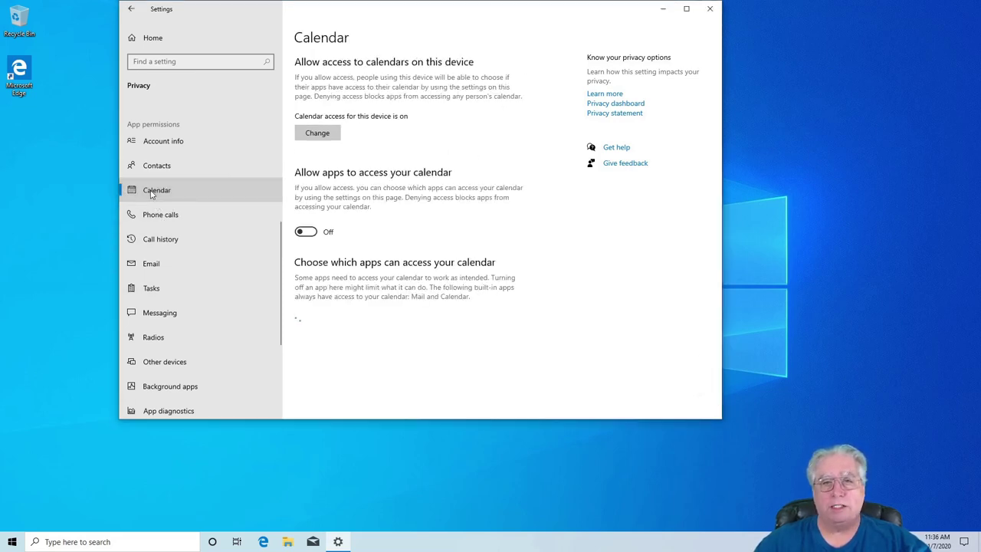
{"action": "left_click", "coordinate": [329, 132]}
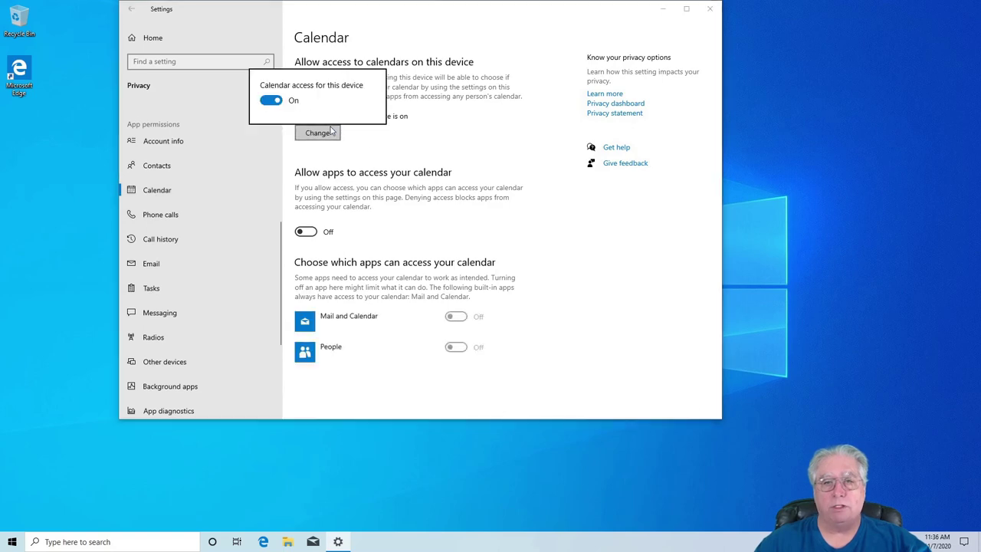
{"action": "left_click", "coordinate": [269, 100]}
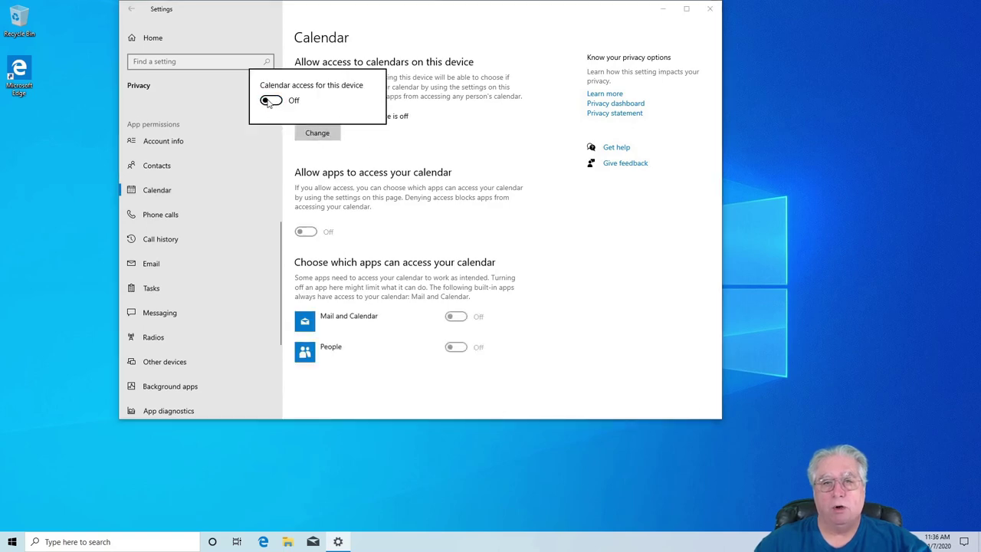
{"action": "left_click", "coordinate": [405, 160]}
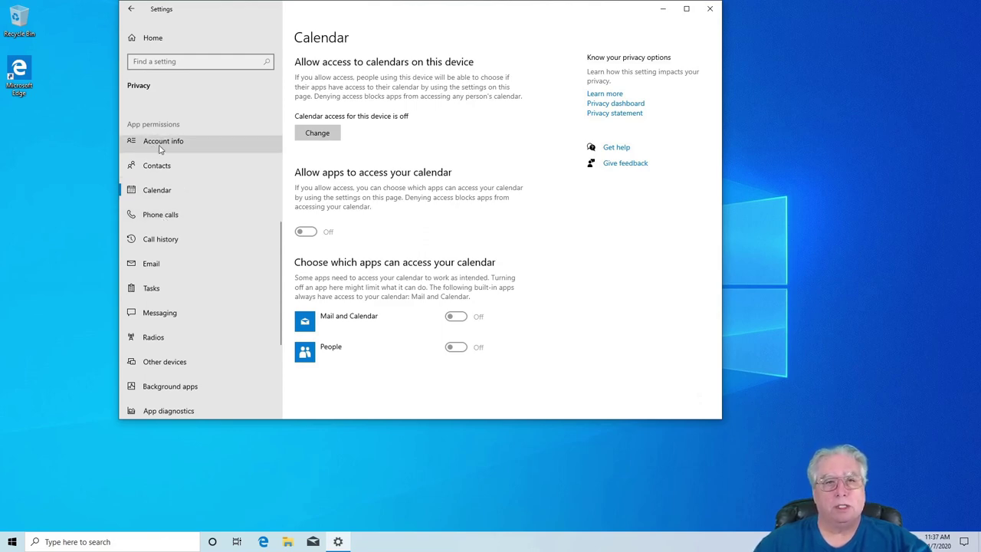
- Move through Camera and Automatic file downloads in the Privacy sidebar to reach Documents
{"action": "scroll", "coordinate": [173, 253], "scroll_direction": "up", "scroll_amount": 3}
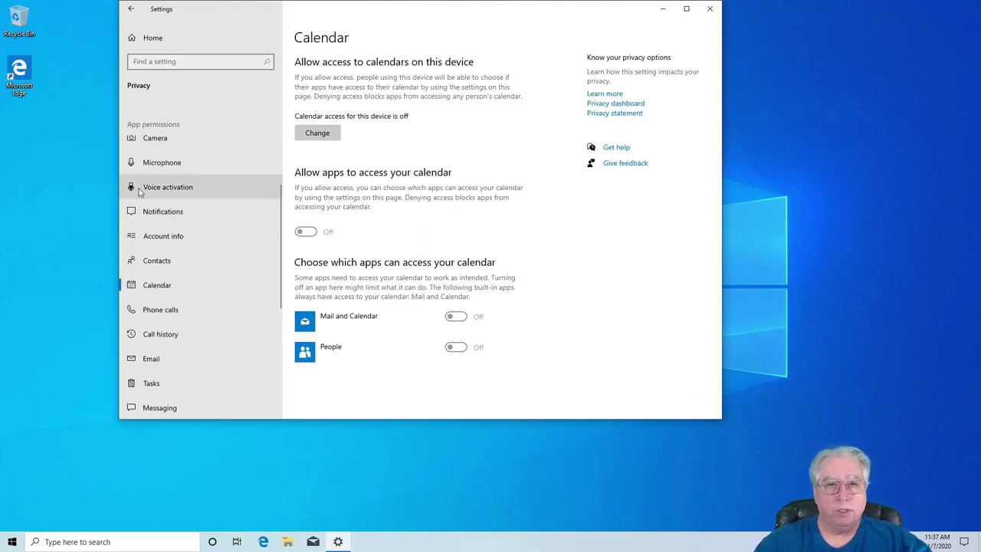
{"action": "left_click", "coordinate": [154, 139]}
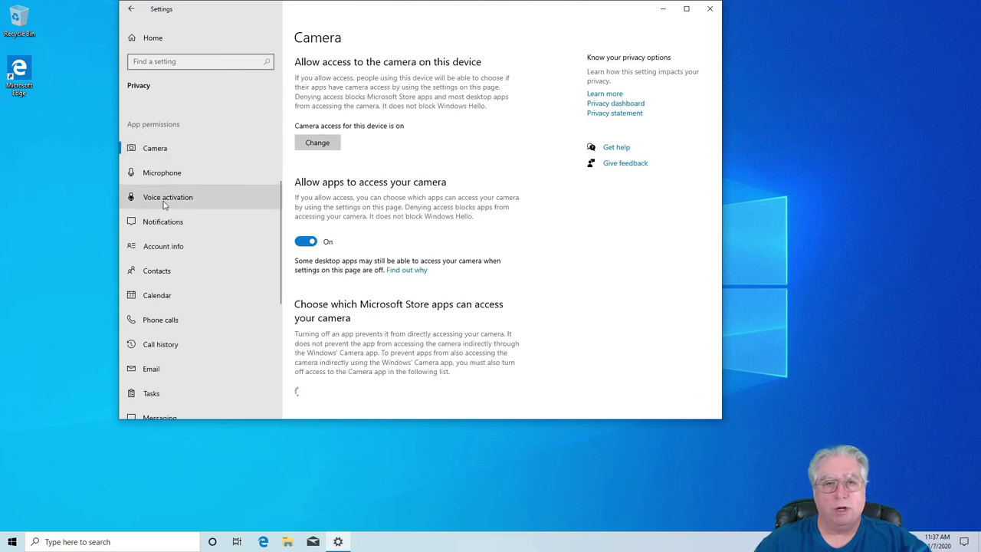
{"action": "scroll", "coordinate": [157, 196], "scroll_direction": "up", "scroll_amount": 3}
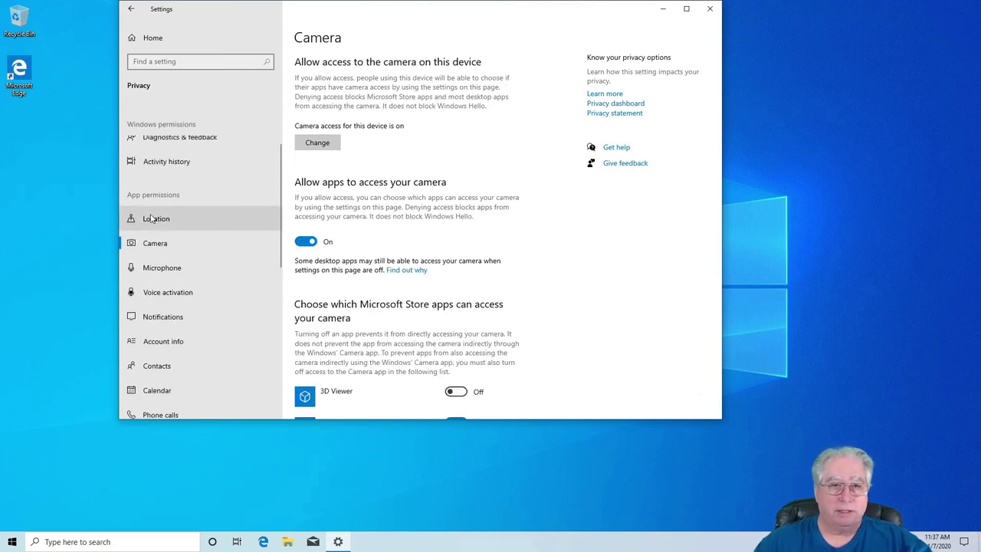
{"action": "scroll", "coordinate": [159, 235], "scroll_direction": "down", "scroll_amount": 5}
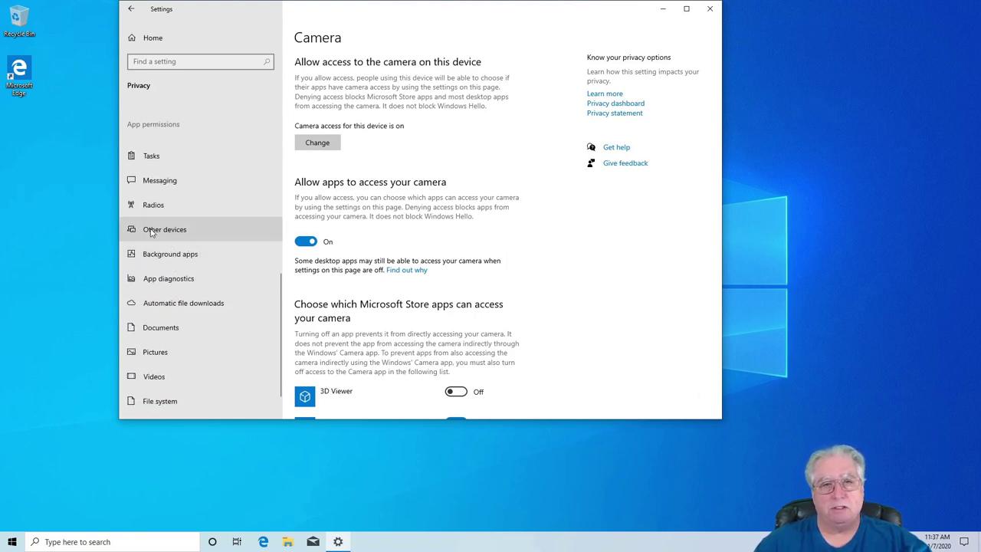
{"action": "left_click", "coordinate": [160, 306]}
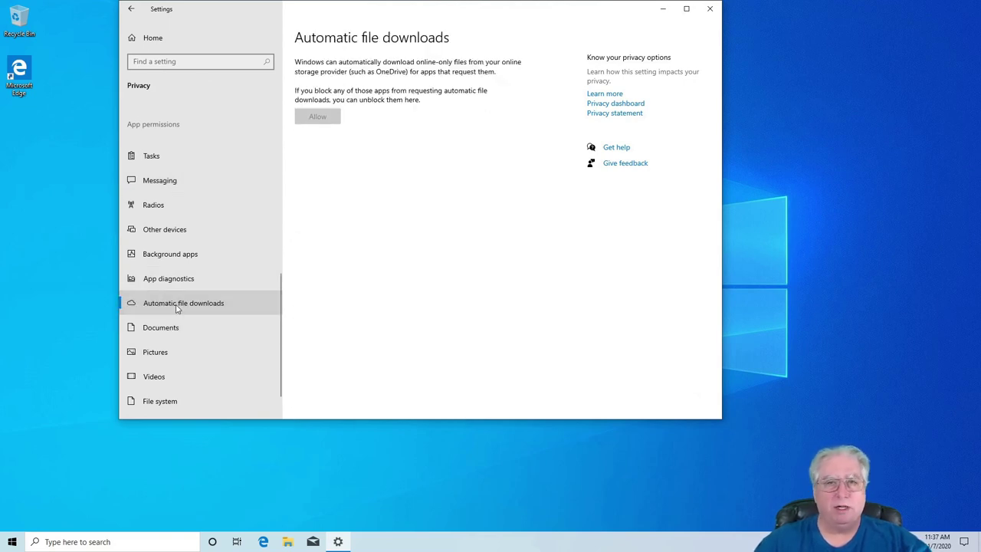
{"action": "left_click", "coordinate": [153, 329]}
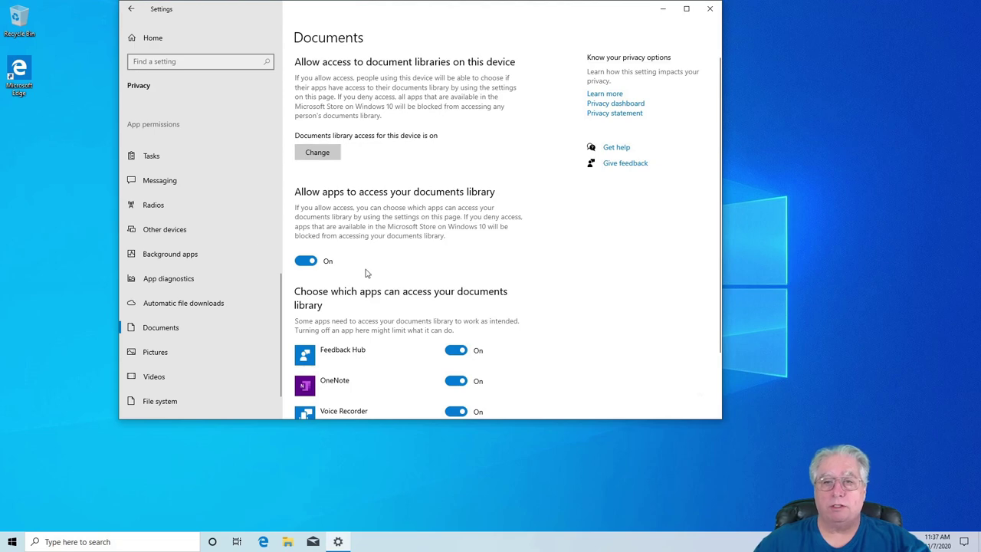
- Block Voice Recorder, OneNote and Feedback Hub from the documents library
{"action": "scroll", "coordinate": [557, 336], "scroll_direction": "down", "scroll_amount": 2}
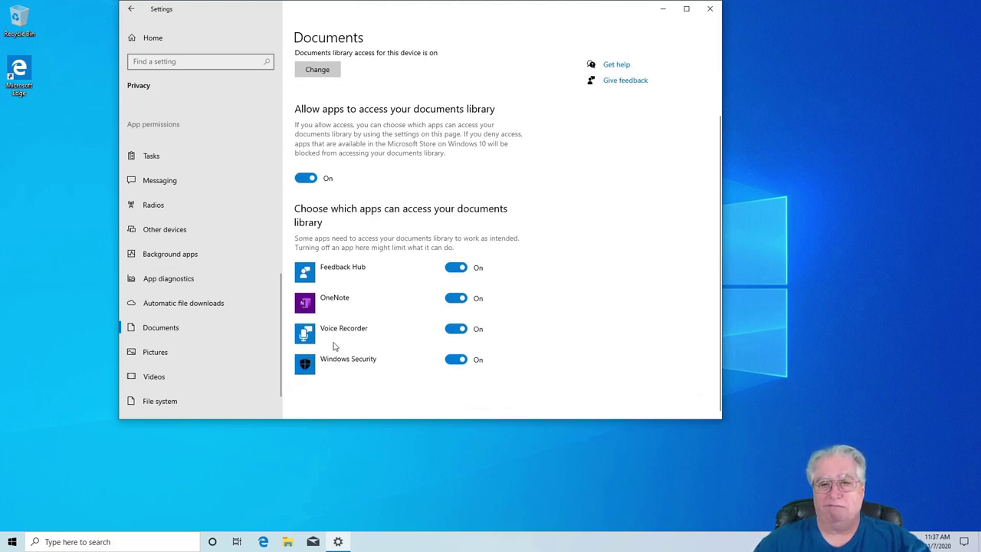
{"action": "left_click", "coordinate": [455, 328]}
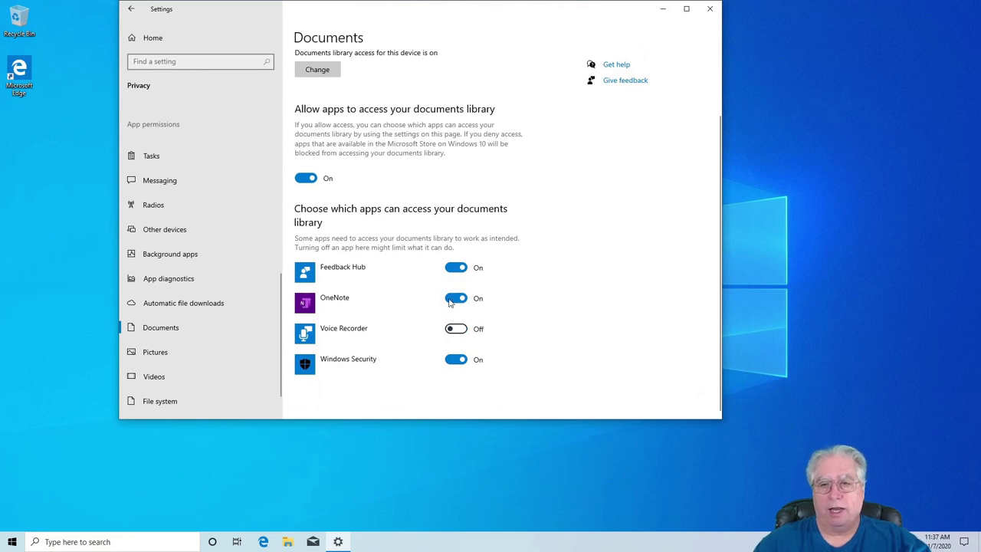
{"action": "left_click", "coordinate": [455, 298]}
{"action": "left_click", "coordinate": [454, 270]}
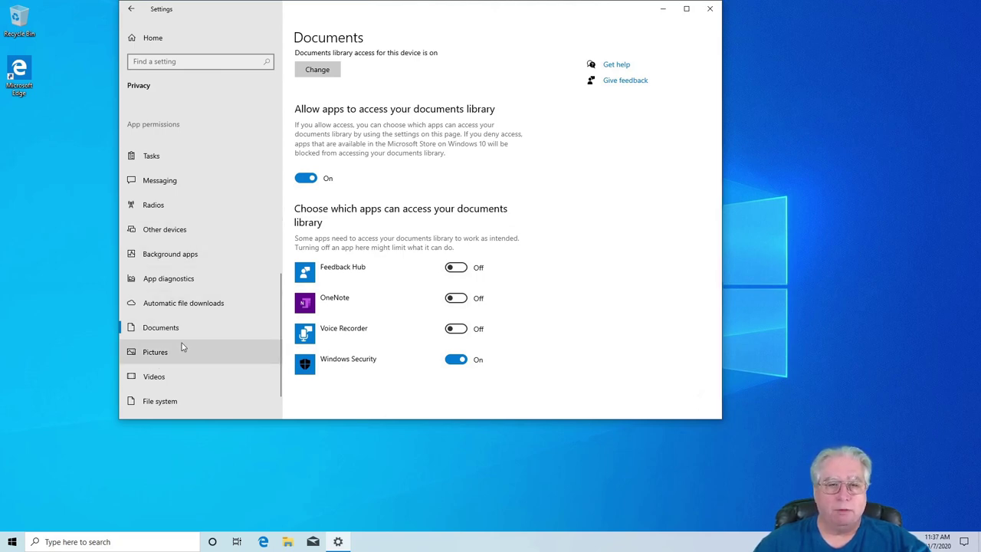
- On the Videos page, block Xbox Game Bar and Xbox from the videos library
{"action": "scroll", "coordinate": [182, 344], "scroll_direction": "down", "scroll_amount": 1}
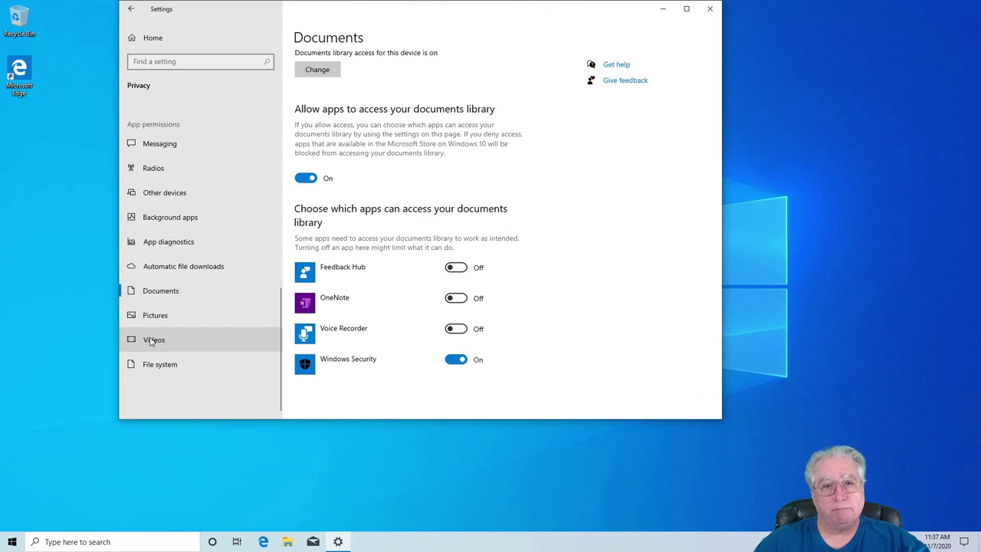
{"action": "left_click", "coordinate": [152, 341]}
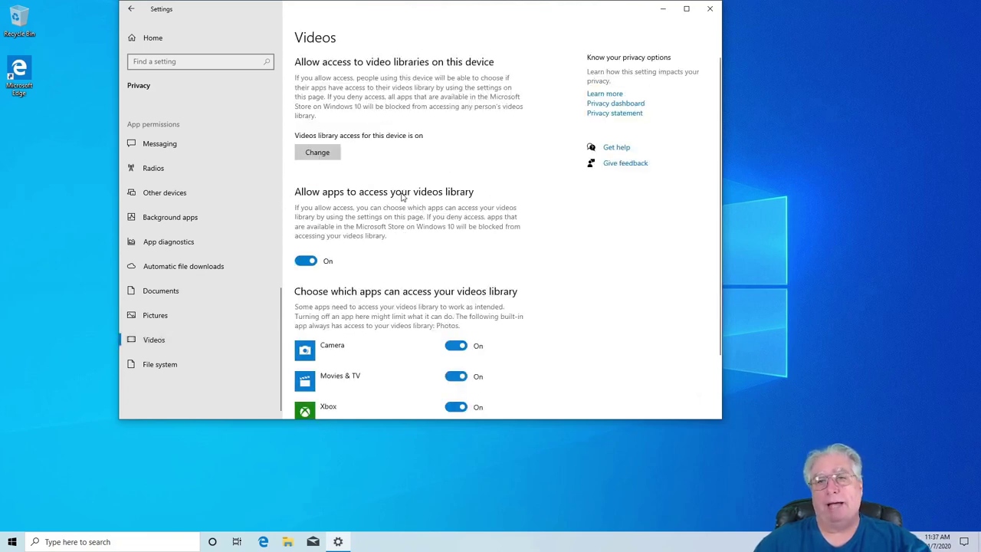
{"action": "scroll", "coordinate": [441, 307], "scroll_direction": "down", "scroll_amount": 2}
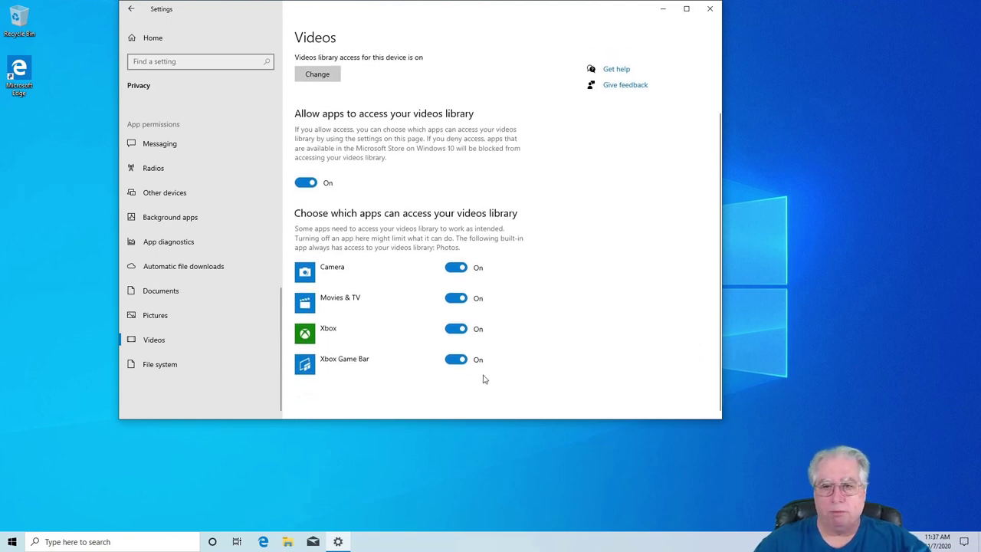
{"action": "left_click", "coordinate": [449, 362]}
{"action": "left_click", "coordinate": [450, 330]}
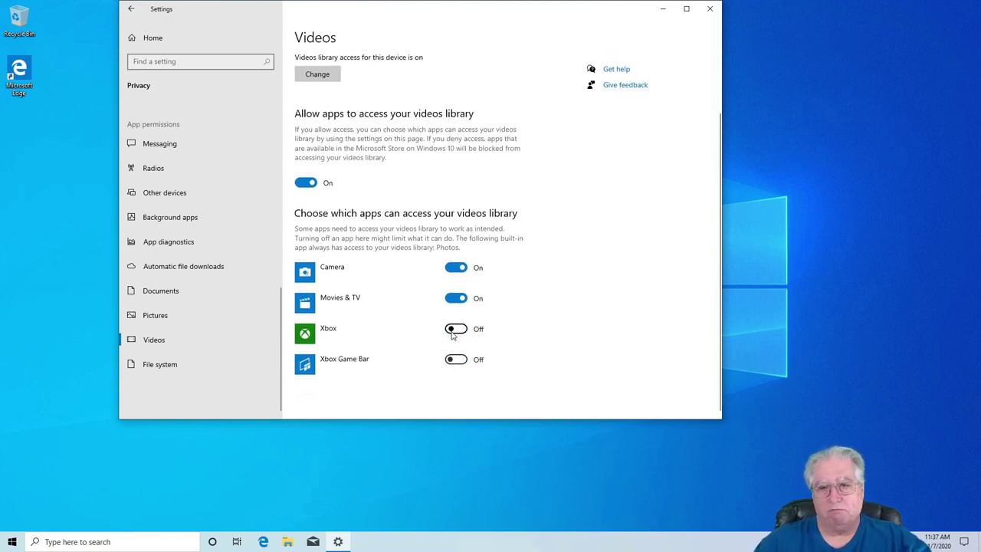
- Look over the Pictures and File system pages, then return to Settings Home
{"action": "left_click", "coordinate": [151, 322]}
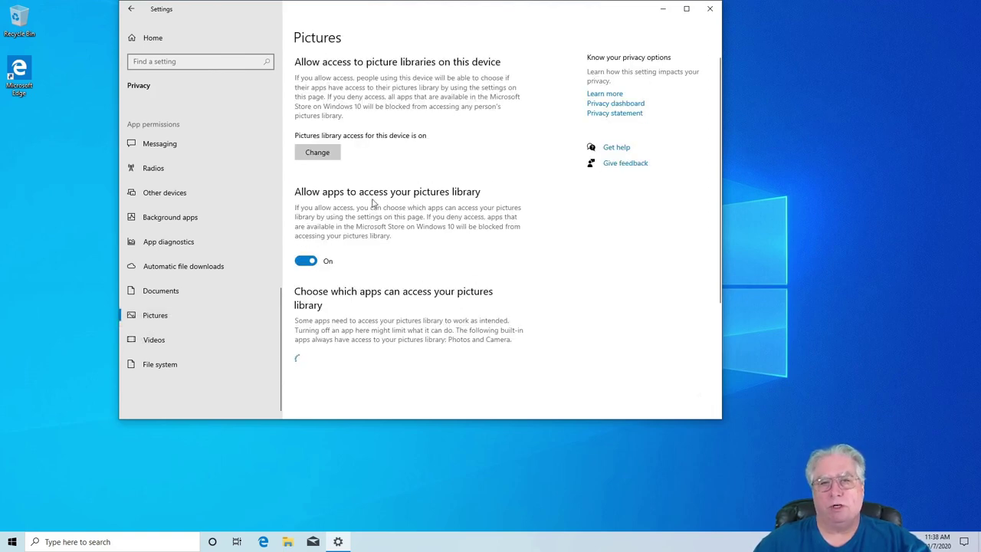
{"action": "scroll", "coordinate": [418, 251], "scroll_direction": "down", "scroll_amount": 3}
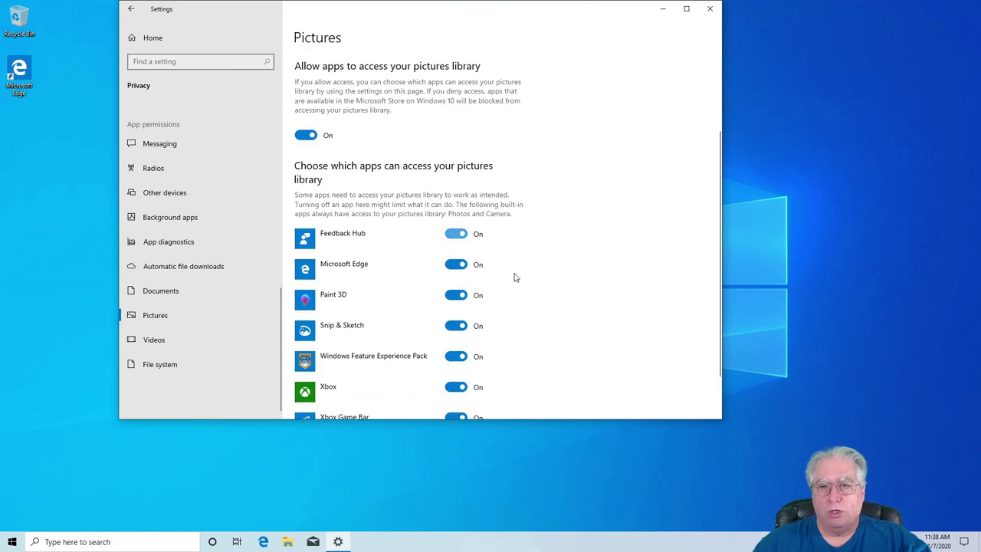
{"action": "scroll", "coordinate": [460, 271], "scroll_direction": "down", "scroll_amount": 2}
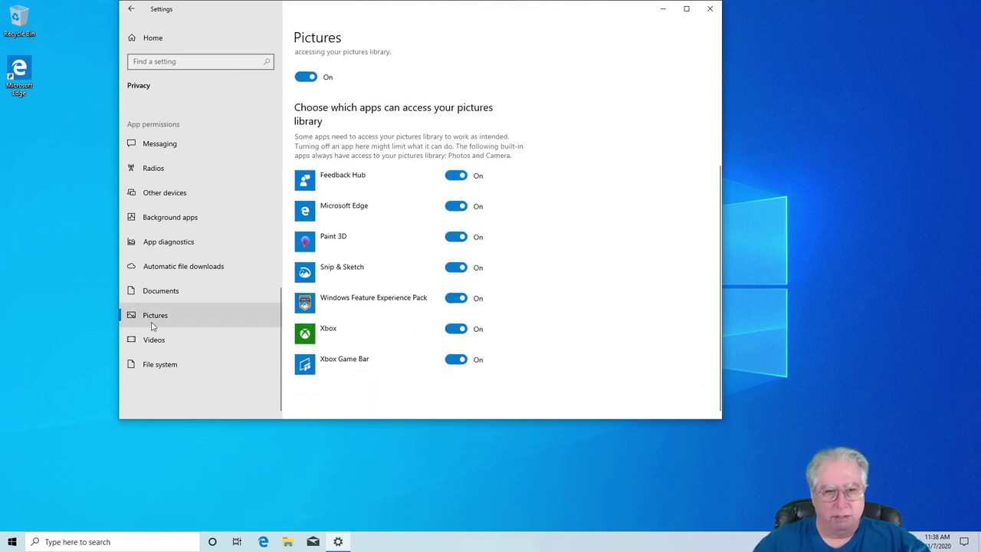
{"action": "left_click", "coordinate": [153, 367]}
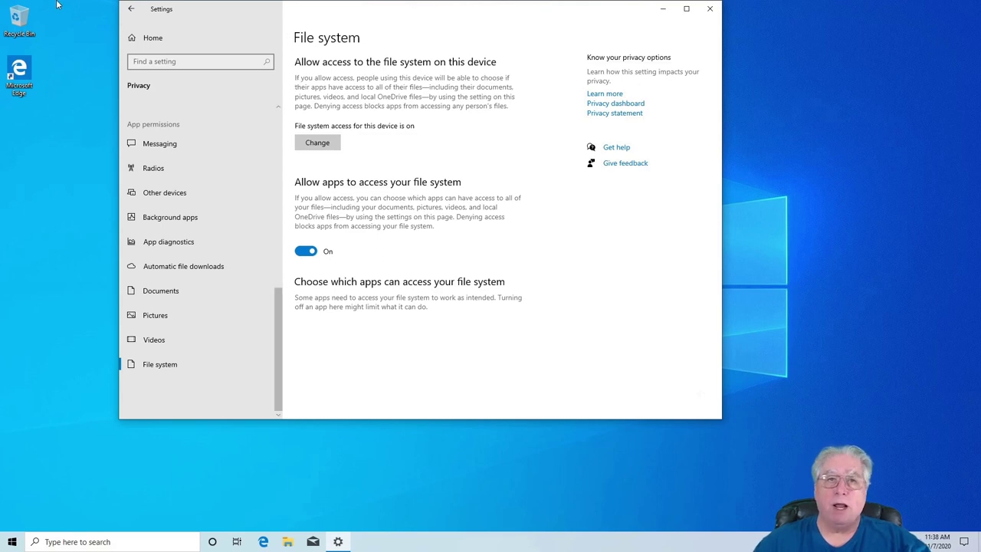
{"action": "left_click", "coordinate": [131, 8]}
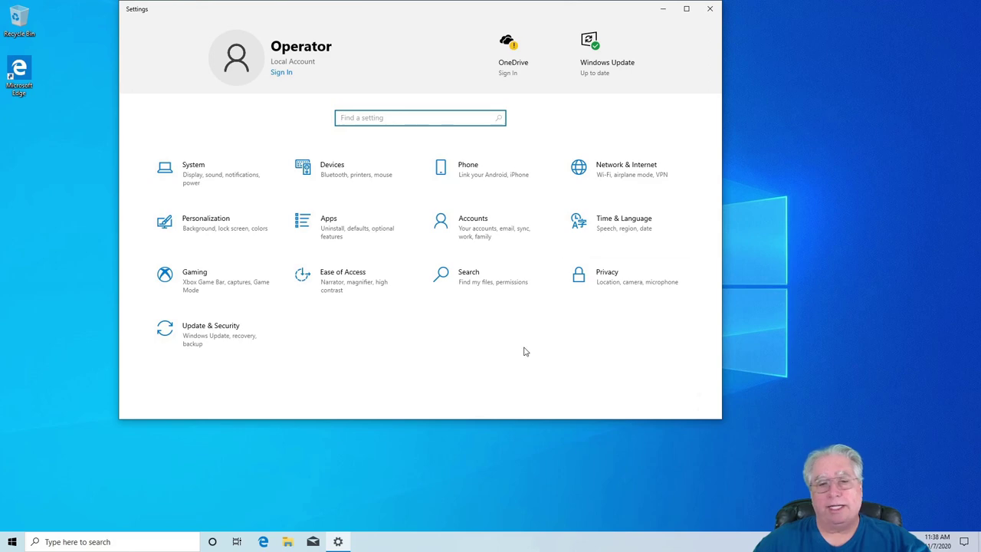
- Open and dismiss the Start menu, then close the Settings window
{"action": "left_click", "coordinate": [12, 540]}
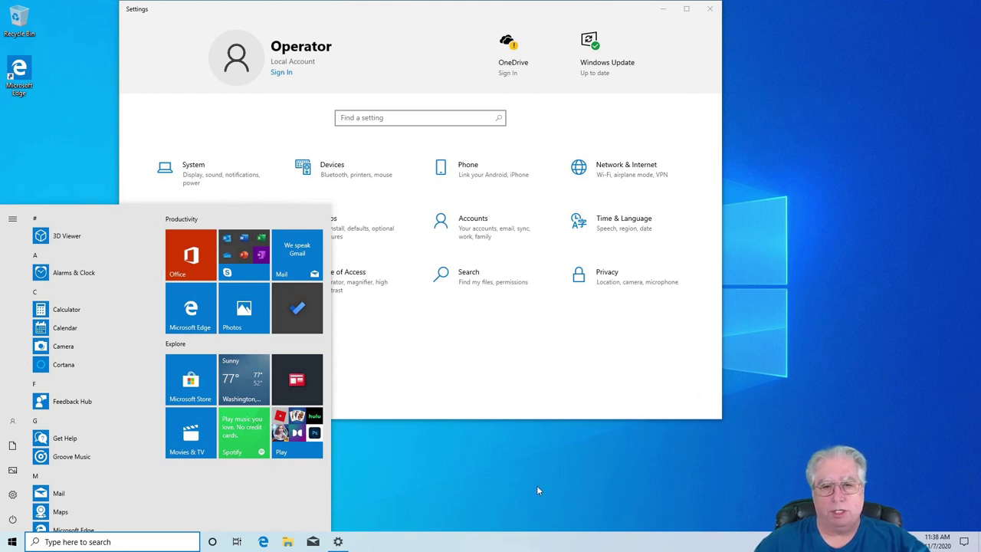
{"action": "left_click", "coordinate": [514, 504]}
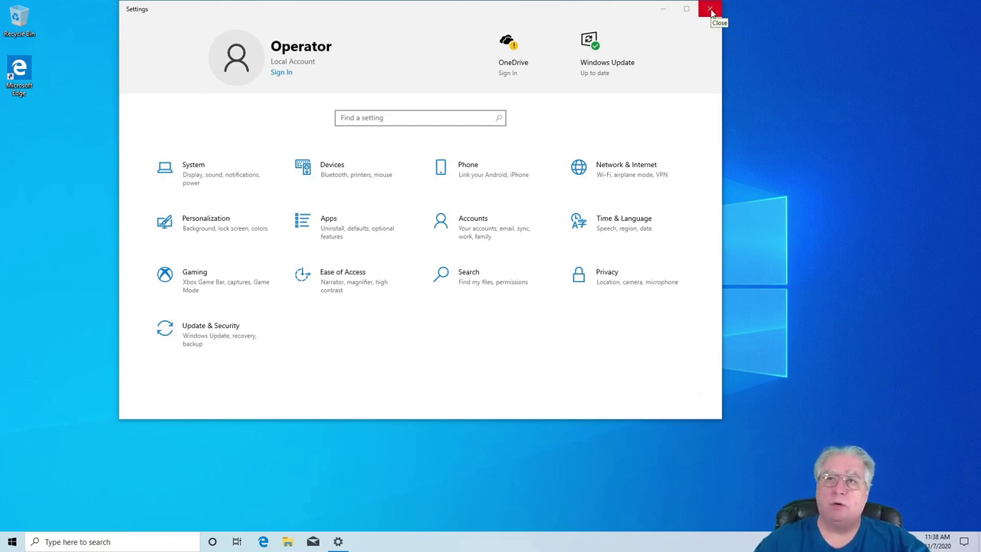
{"action": "left_click", "coordinate": [710, 11]}
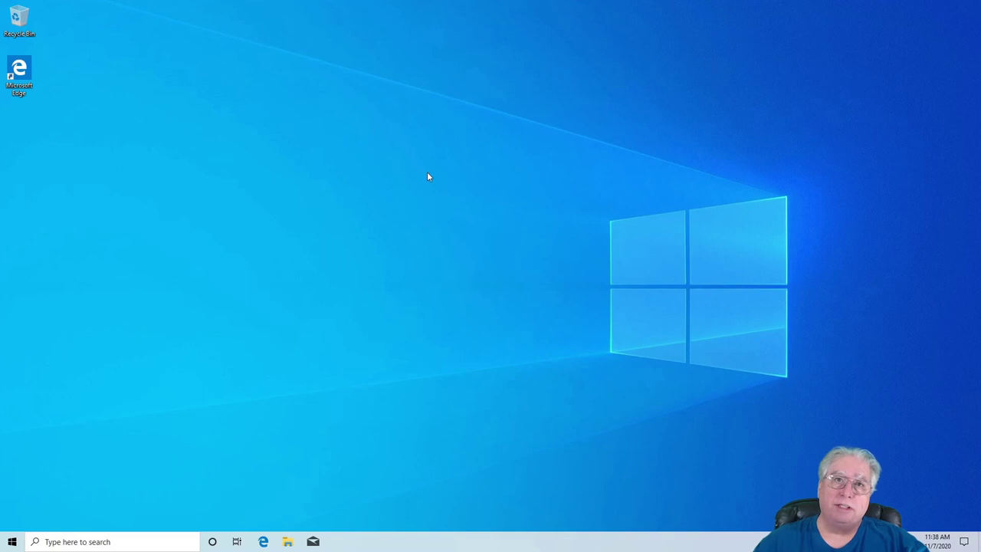